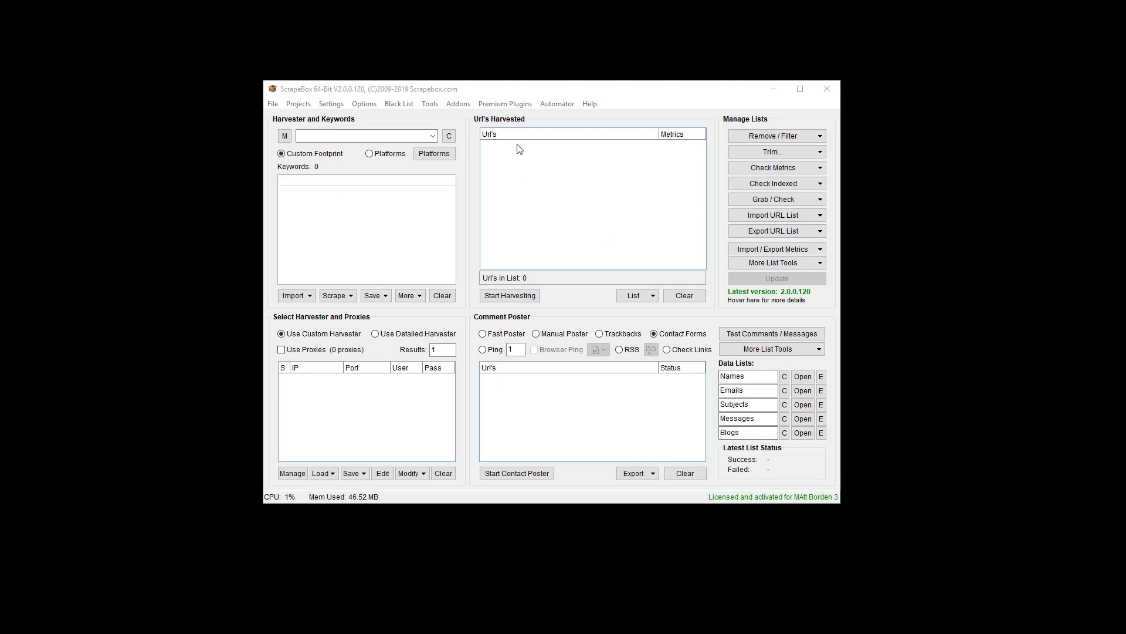
# Install the ScrapeBox Screenshot Creator addon from Available Addons and launch it
pyautogui.click(469, 107)
pyautogui.click(470, 116)
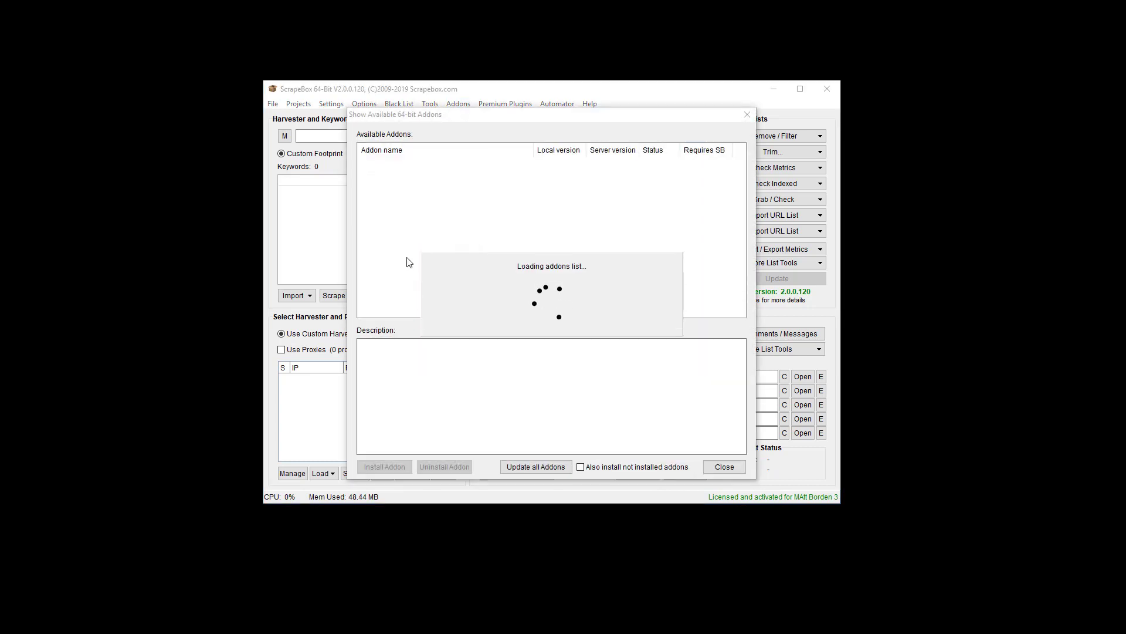
pyautogui.scroll(-10, 434, 241)
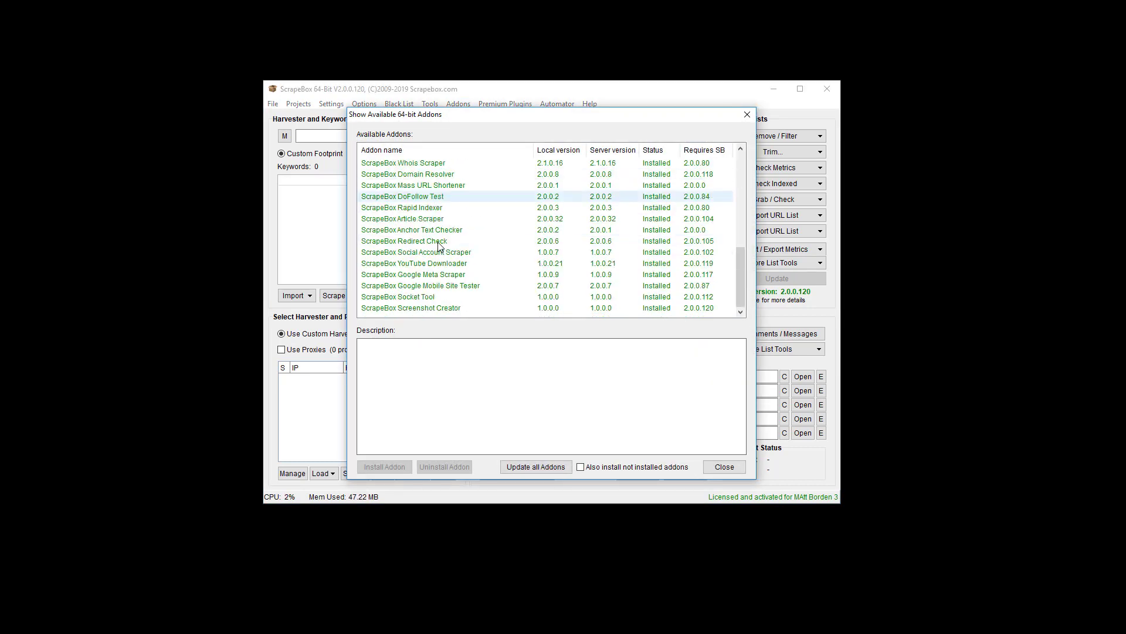
pyautogui.click(427, 307)
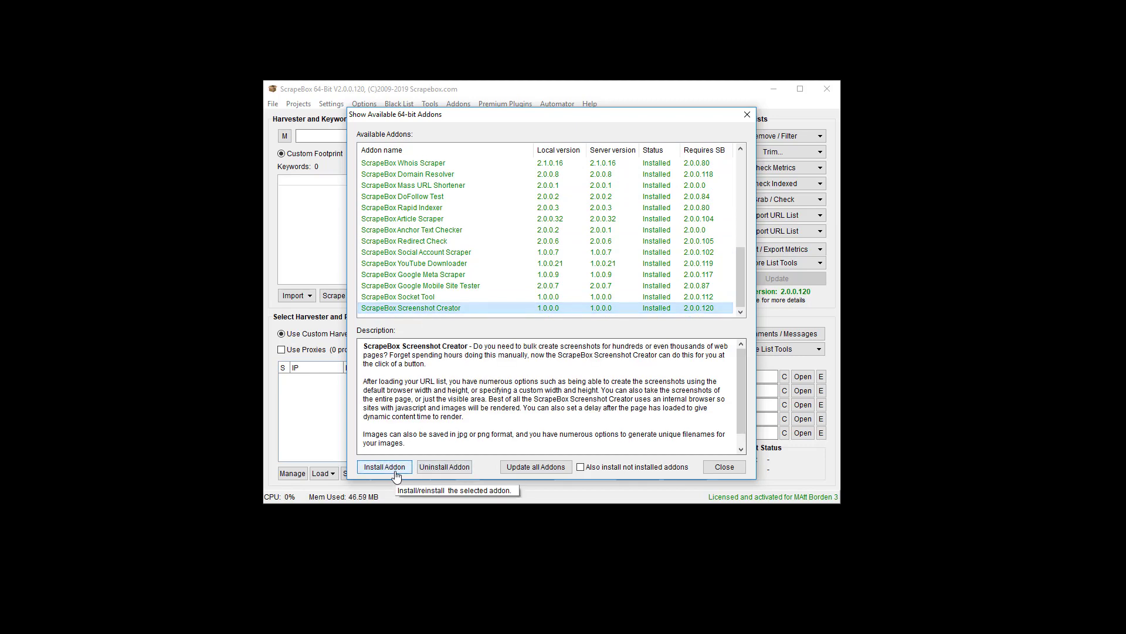
pyautogui.click(583, 467)
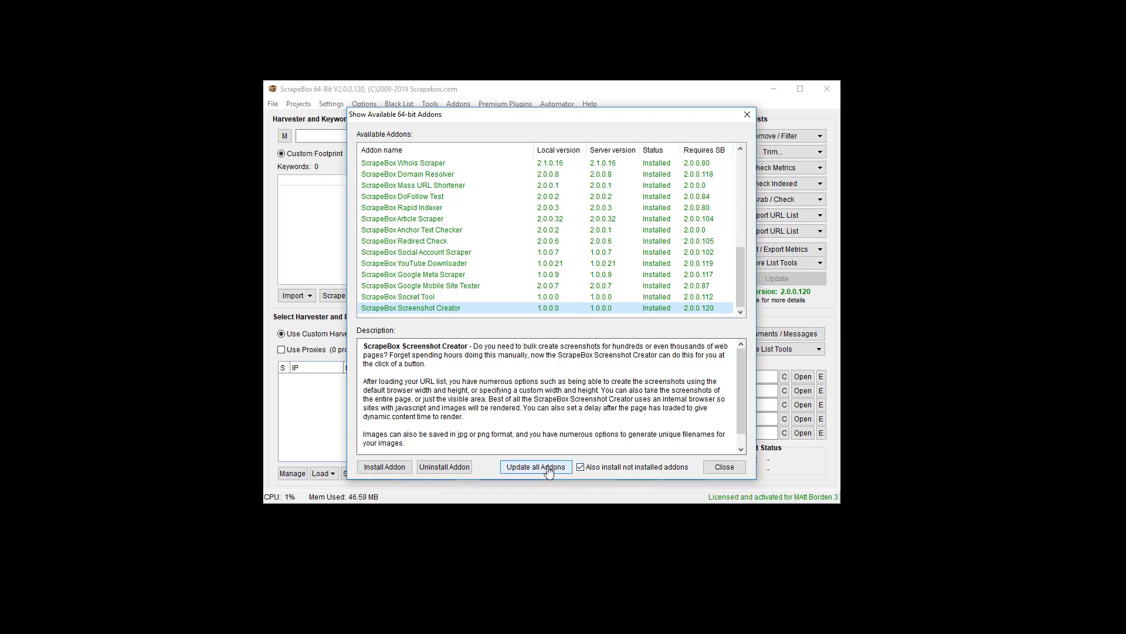
pyautogui.click(724, 467)
pyautogui.click(458, 104)
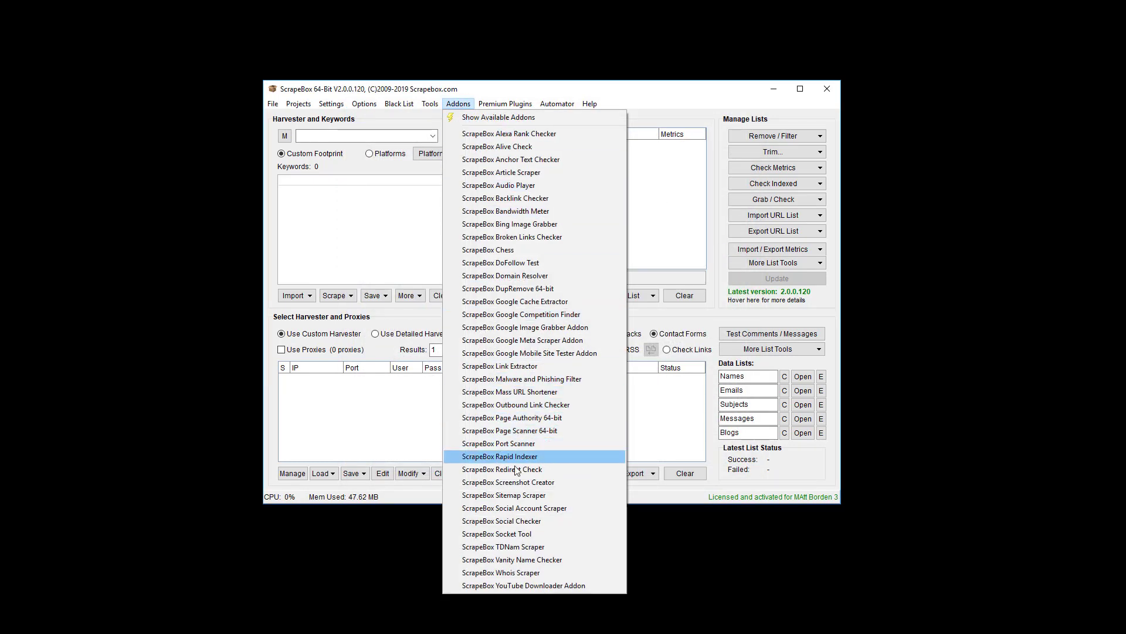
pyautogui.click(530, 485)
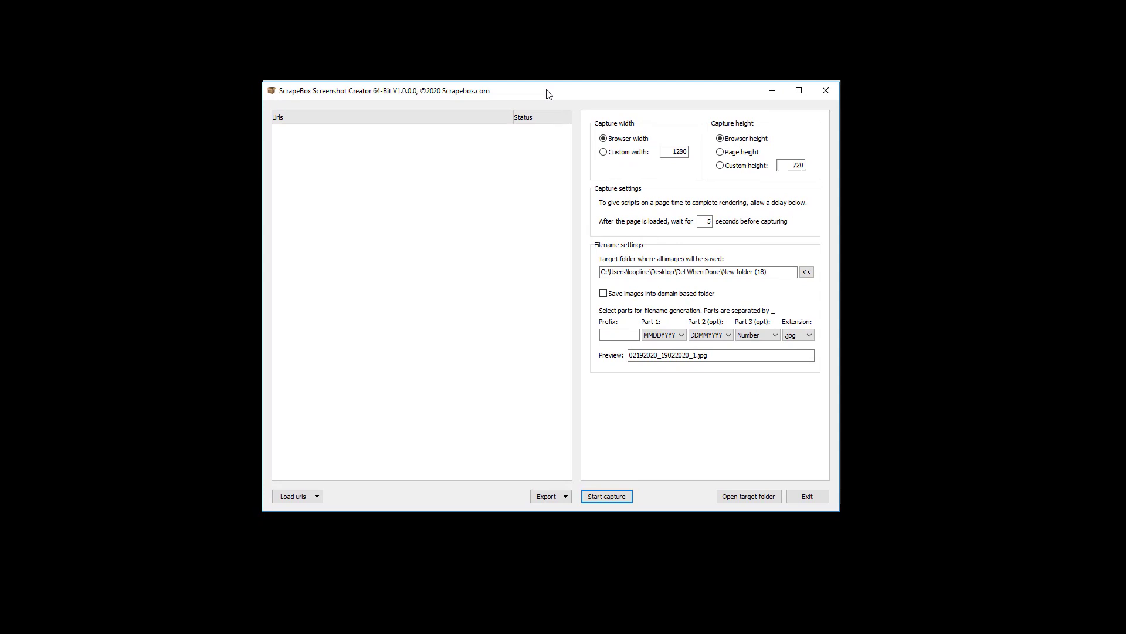
# Show the Load urls choices: 'Load urls from file' and 'Load urls from ScrapeBox'
pyautogui.click(299, 496)
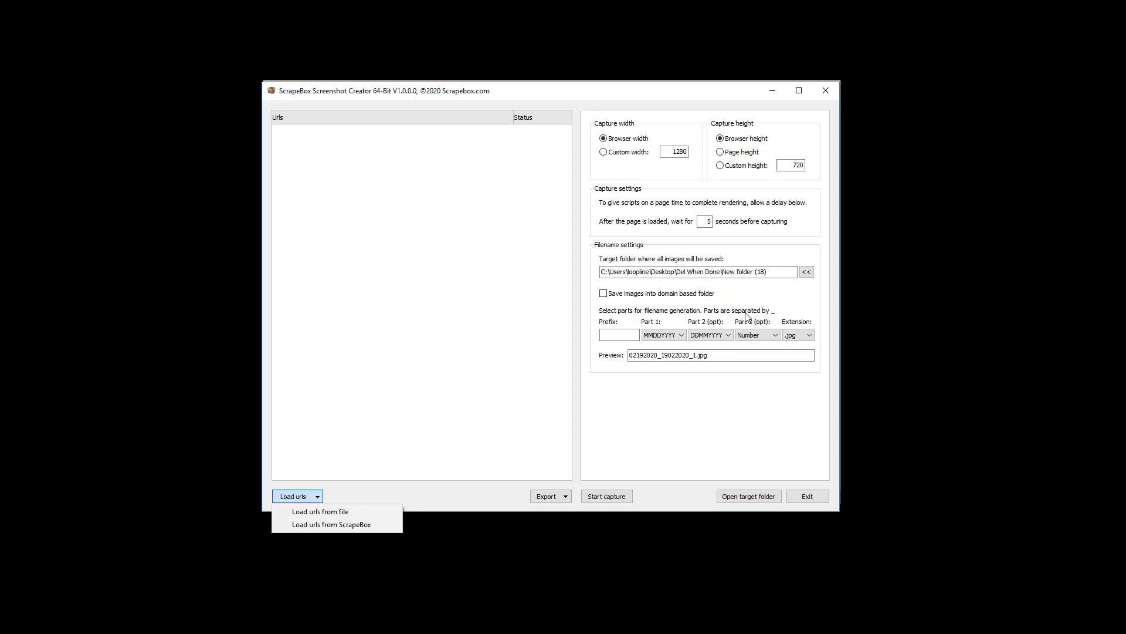
# Try a MMDDYYYY_HHMMSS_Number filename pattern, keeping the .jpg format
pyautogui.click(620, 335)
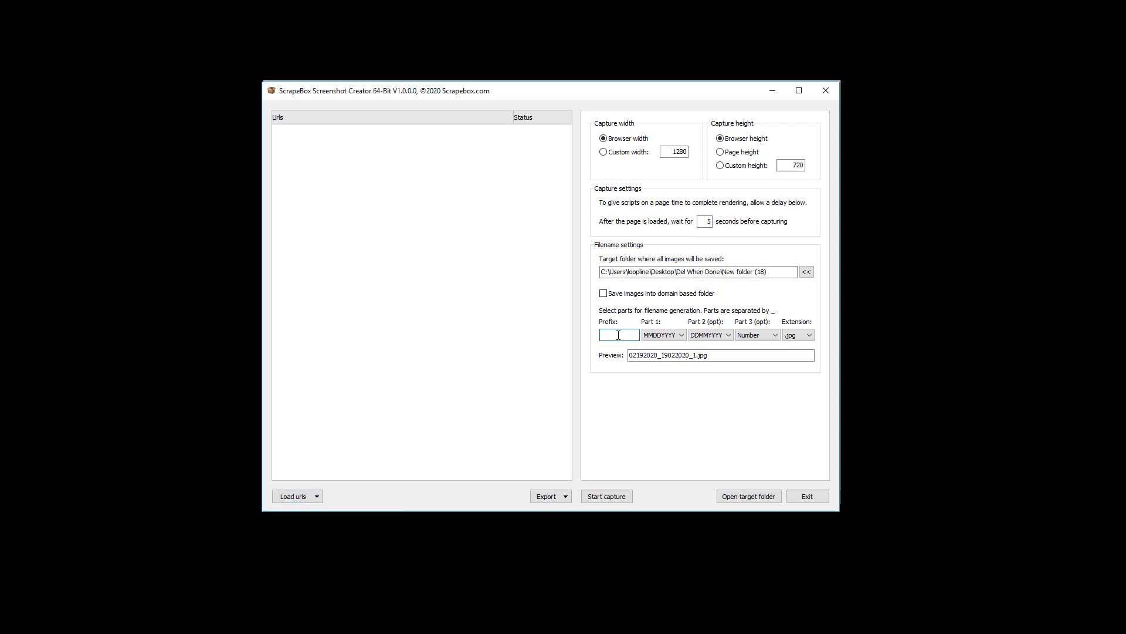
pyautogui.click(656, 336)
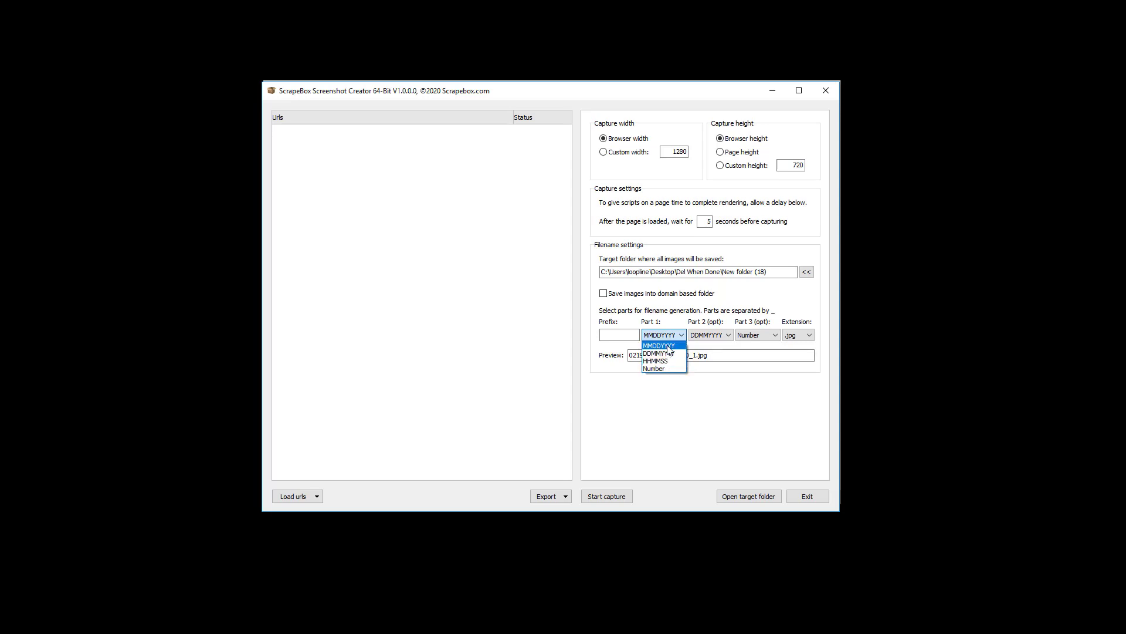
pyautogui.click(668, 346)
pyautogui.click(710, 335)
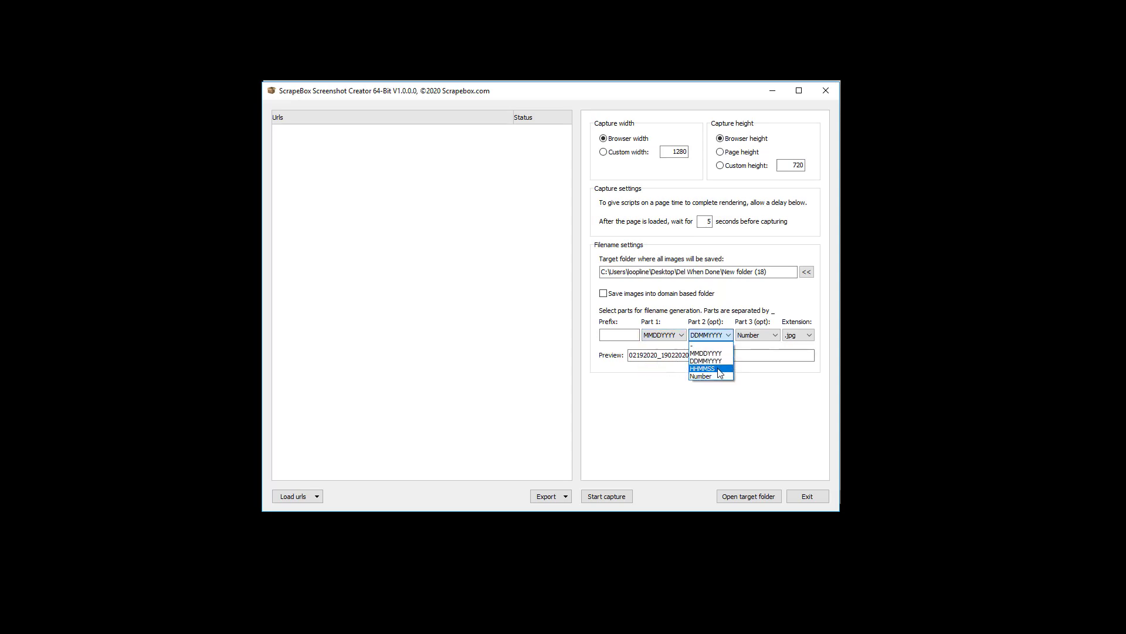
pyautogui.click(720, 369)
pyautogui.click(755, 336)
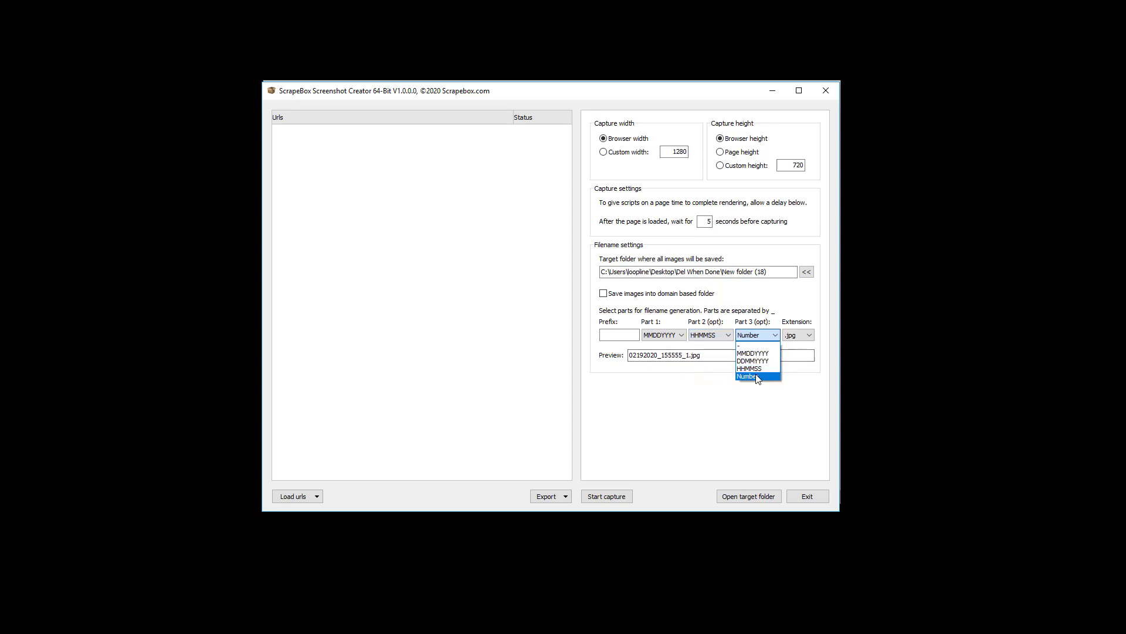
pyautogui.click(757, 378)
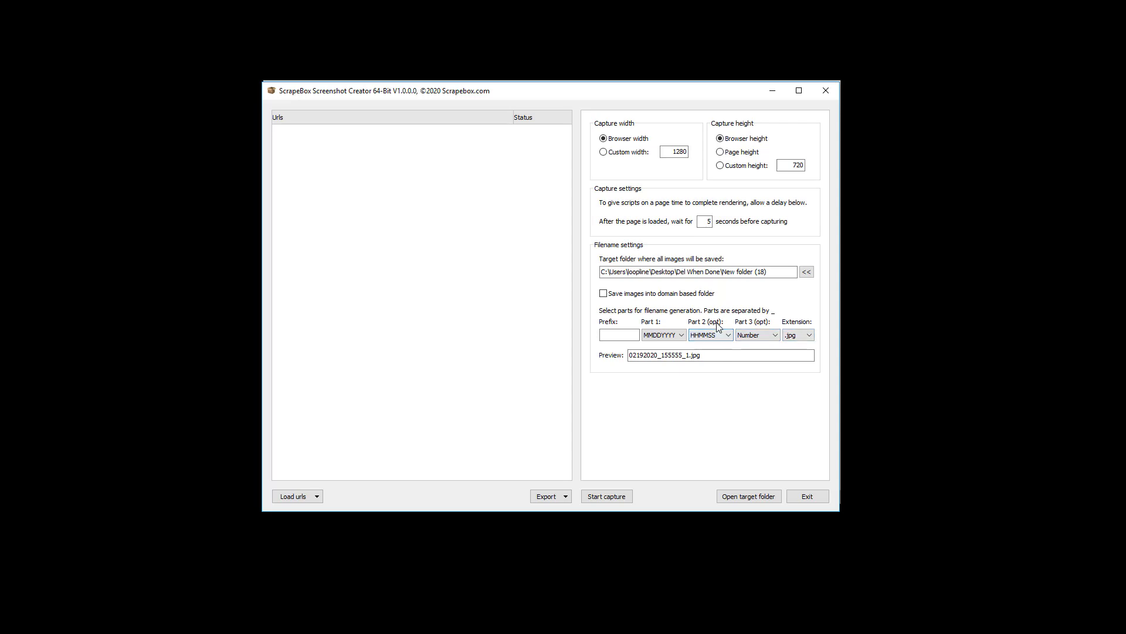
pyautogui.click(801, 336)
pyautogui.click(739, 397)
pyautogui.click(727, 355)
# Set filename Parts 2 and 3 to '-' and Part 1 to Number, previewing 1.jpg
pyautogui.click(727, 335)
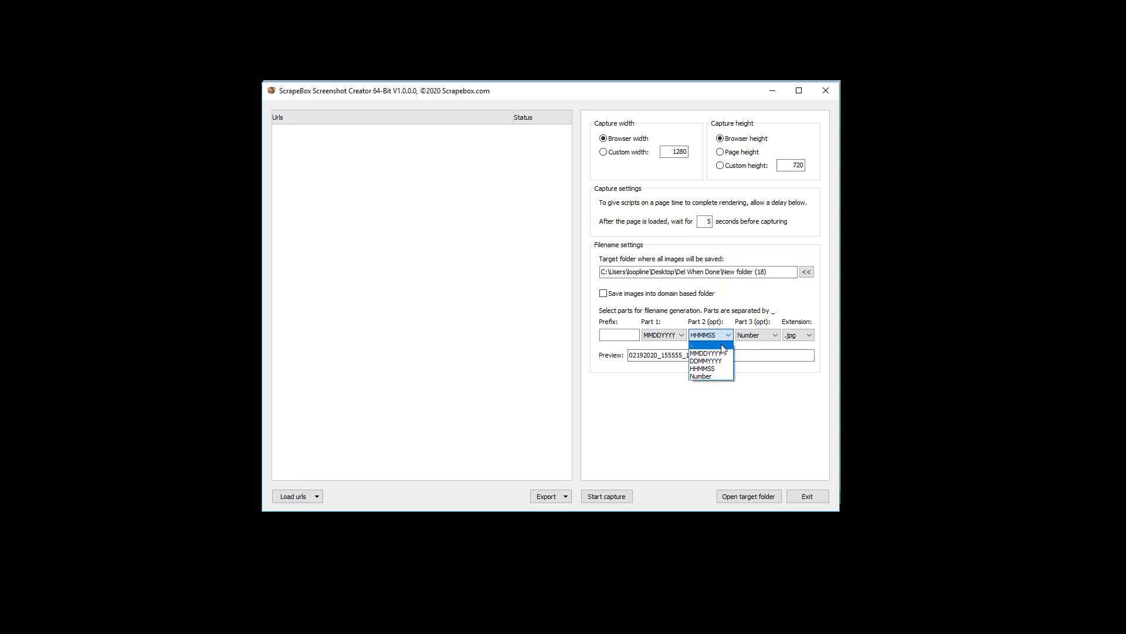
pyautogui.click(704, 346)
pyautogui.click(757, 335)
pyautogui.click(754, 346)
pyautogui.click(668, 336)
pyautogui.click(671, 340)
pyautogui.click(668, 335)
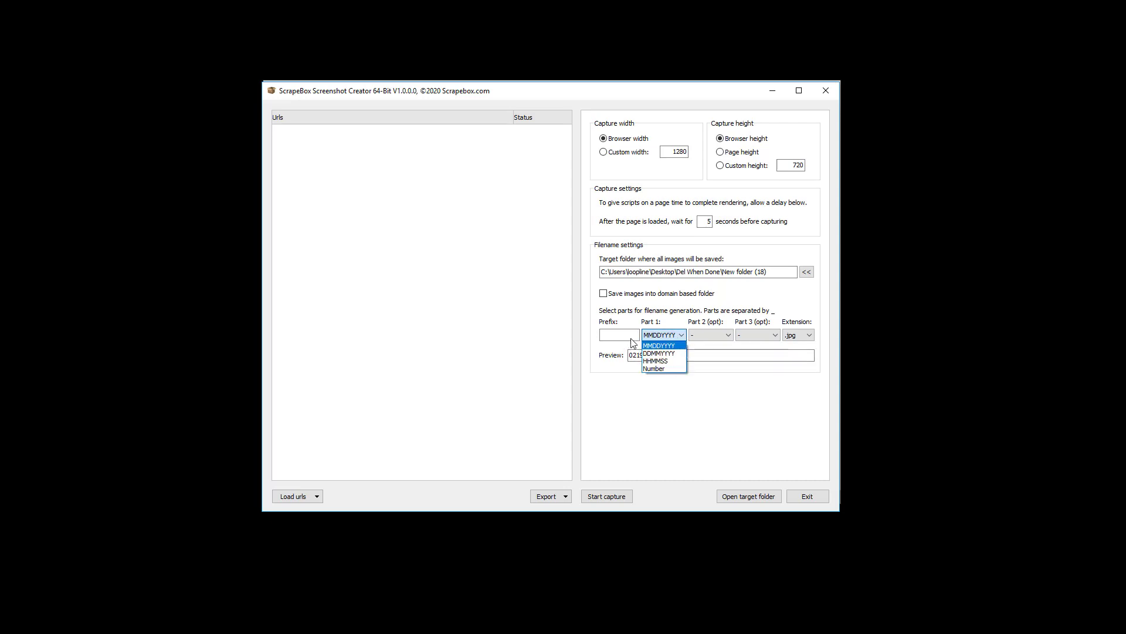
pyautogui.click(743, 383)
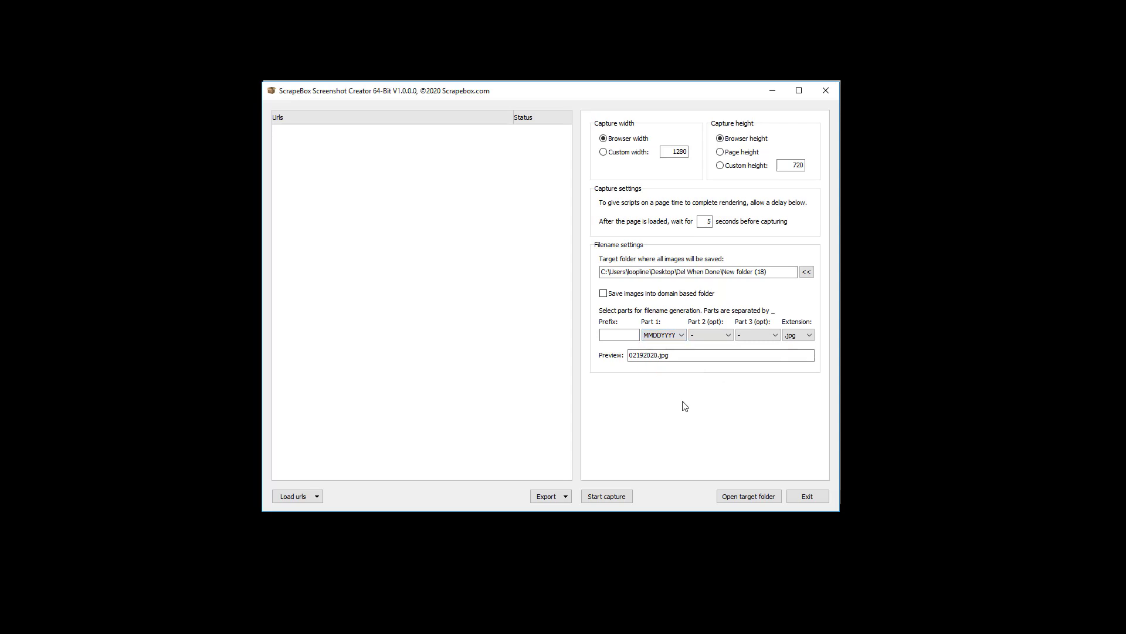
pyautogui.click(673, 336)
pyautogui.click(666, 376)
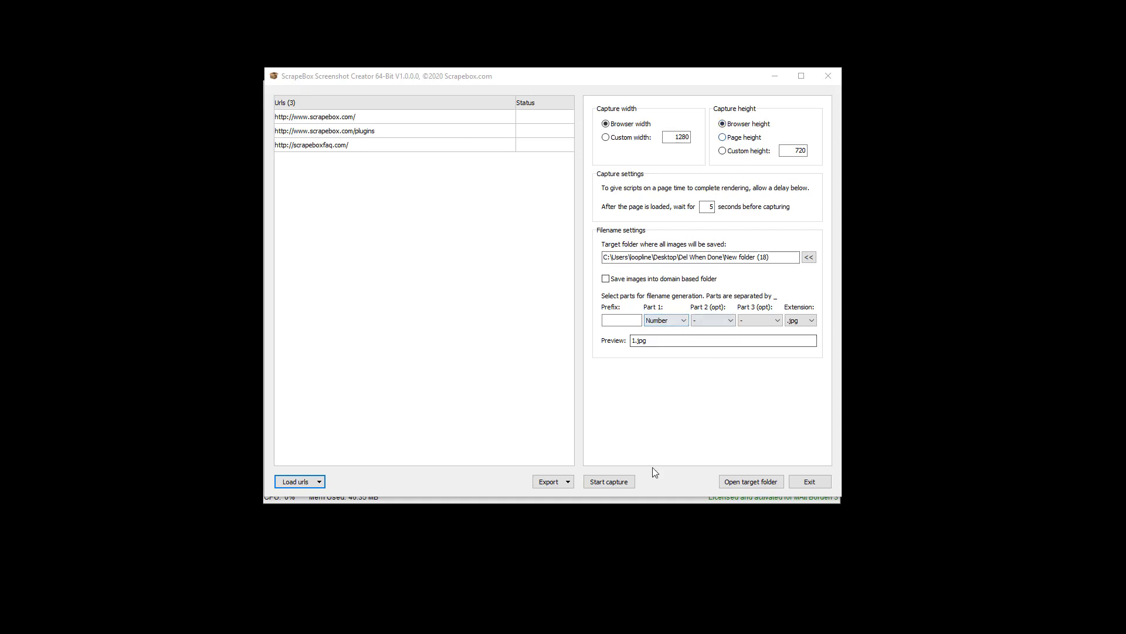
# Start capturing screenshots of the three loaded URLs and wait until 3/3 finish
pyautogui.click(628, 481)
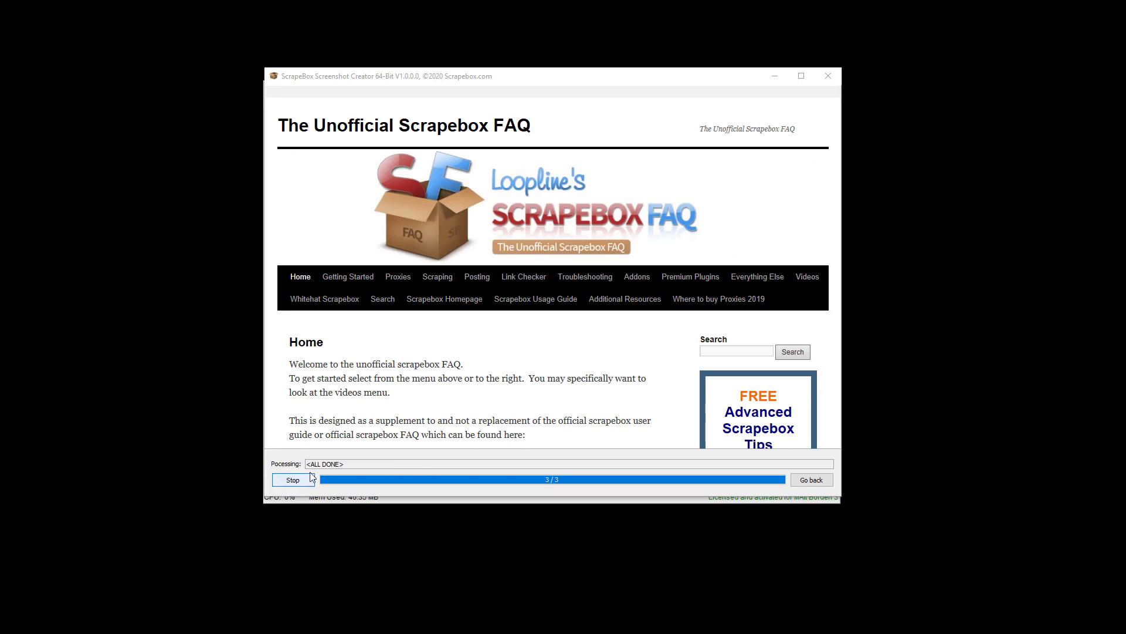
# Return to the settings, open the output folder, and view 1.jpg
pyautogui.click(812, 481)
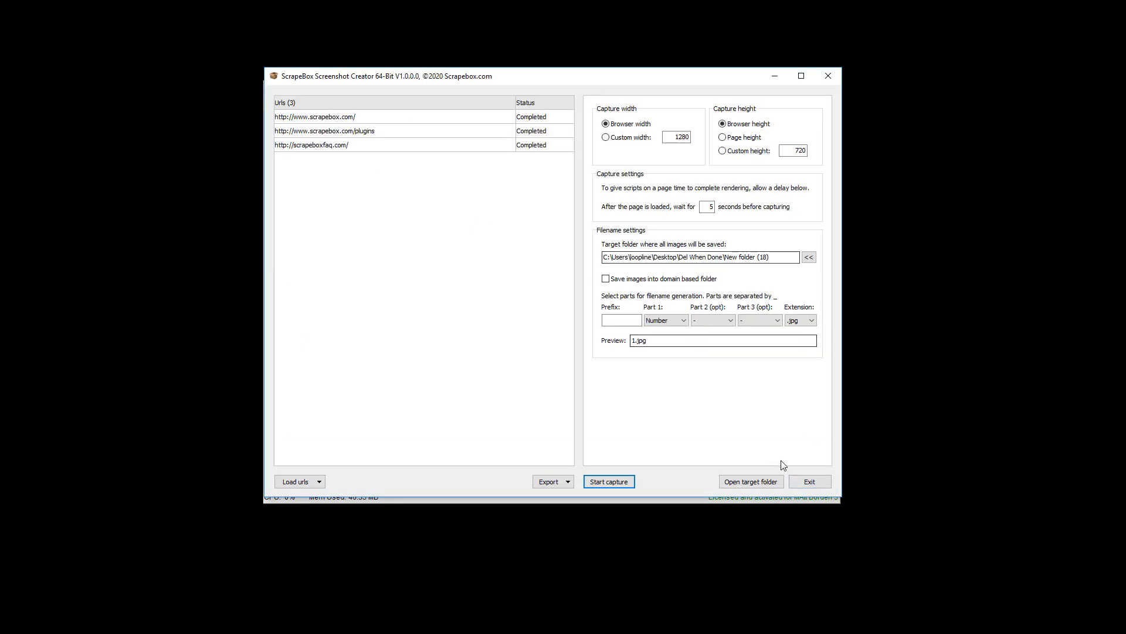
pyautogui.click(763, 480)
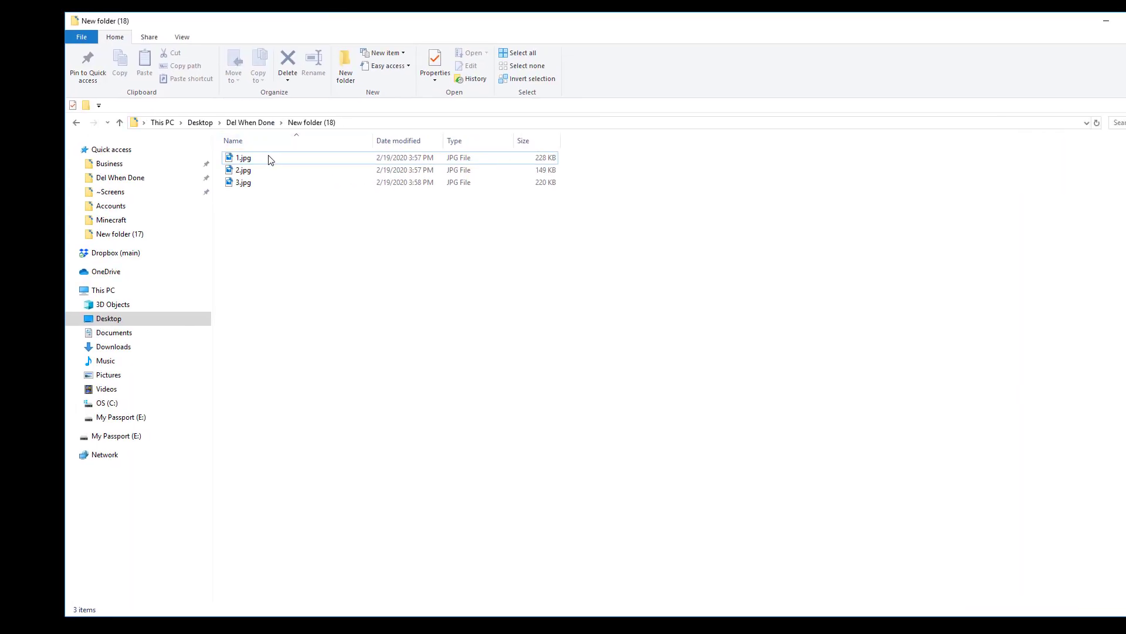
pyautogui.moveTo(270, 161); pyautogui.dragTo(332, 166)
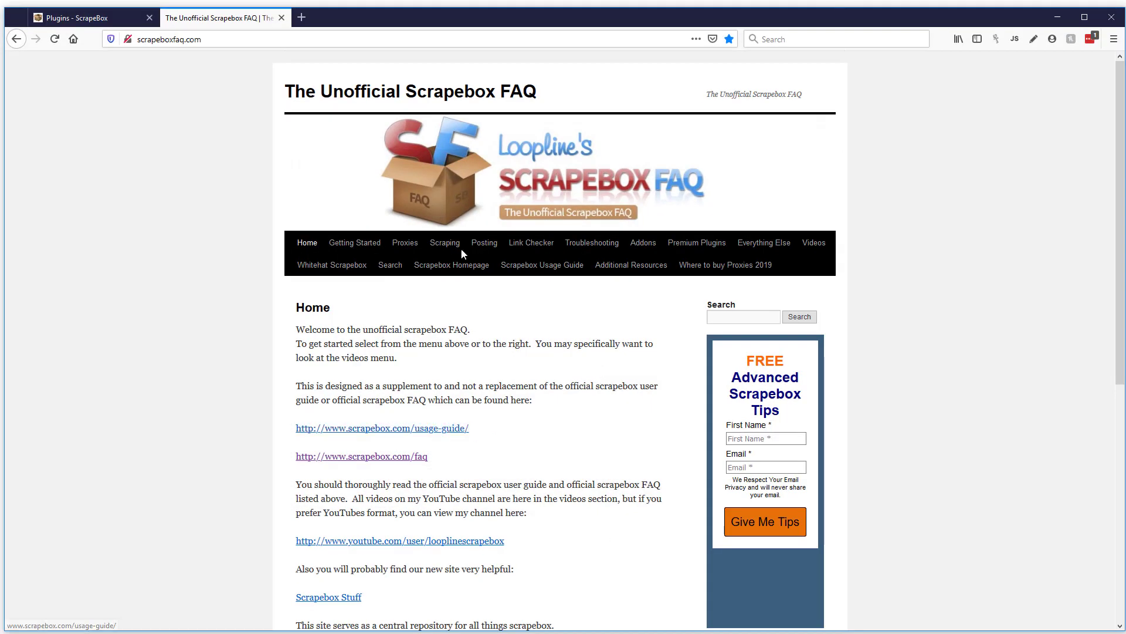
# Switch to Firefox and go back from /plugins to the scrapebox.com homepage
pyautogui.hotkey('ctrl', 'shift', 'Tab')
pyautogui.click(18, 39)
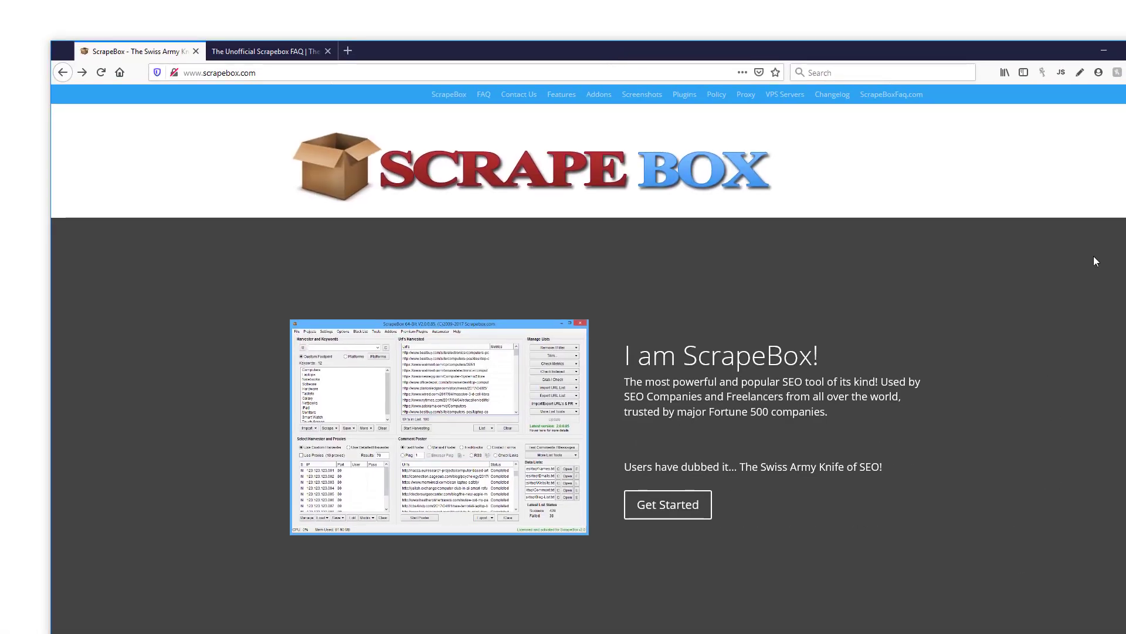
# View the live Unofficial Scrapebox FAQ page in Firefox and scroll down it
pyautogui.click(265, 51)
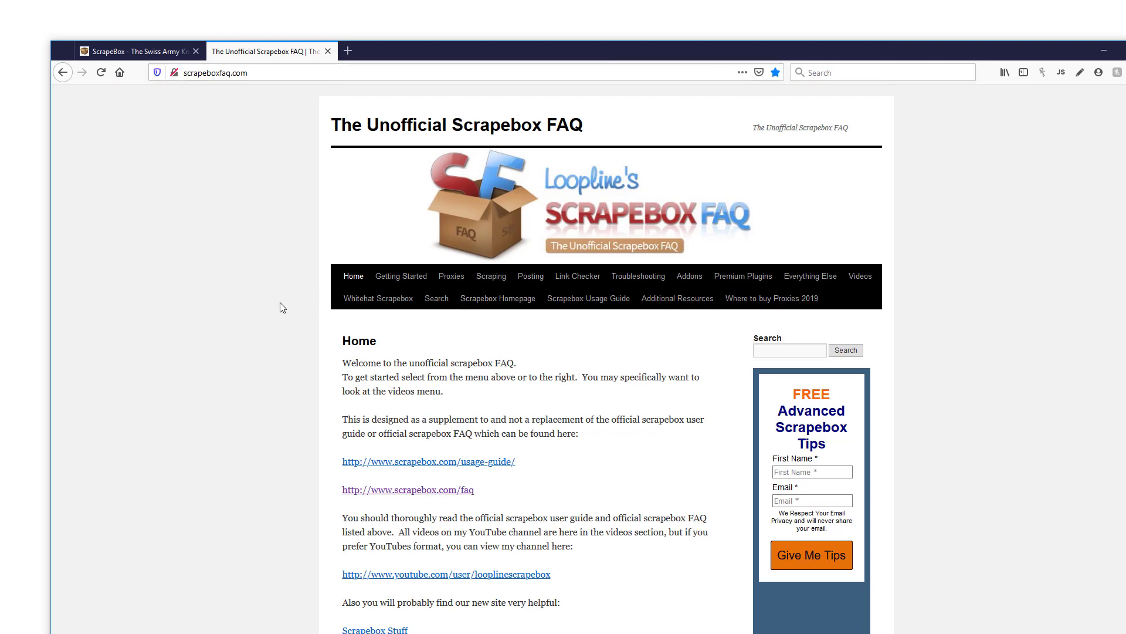
pyautogui.scroll(-3, 272, 307)
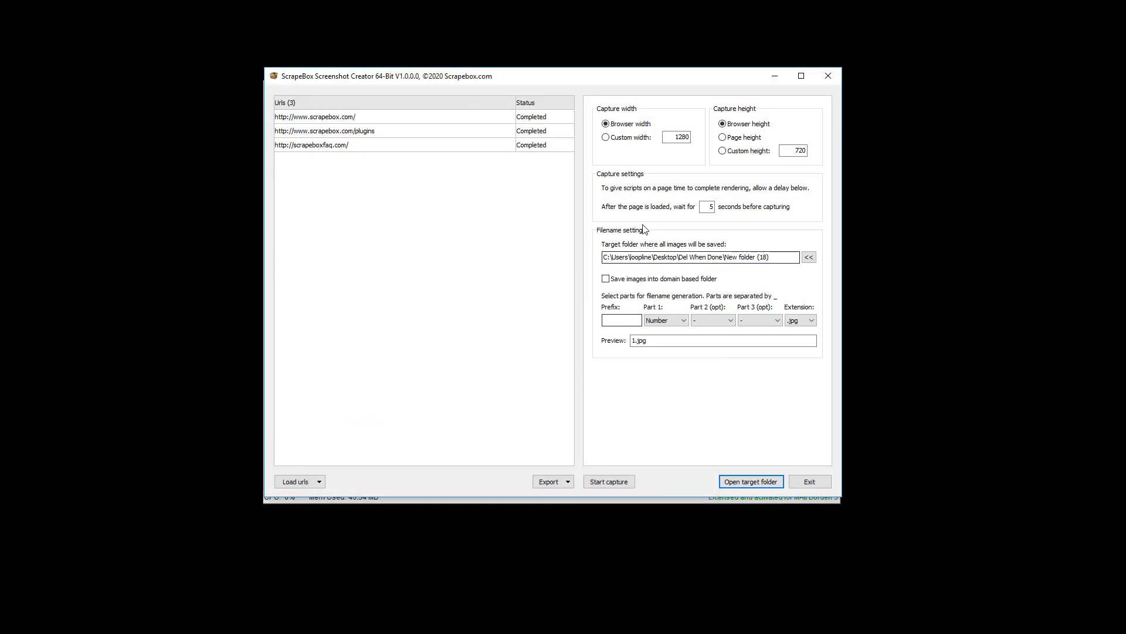
# Save into domain-named folders at full page height, naming files Number_DDMMYYYY_HHMMSS.jpg
pyautogui.click(622, 281)
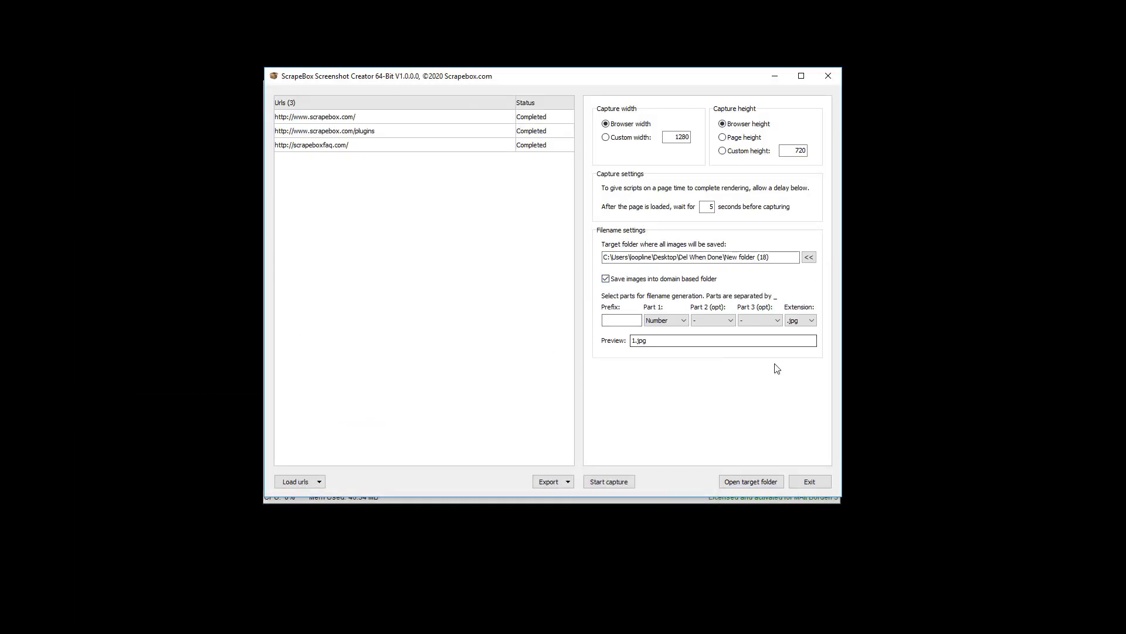
pyautogui.click(738, 138)
pyautogui.click(727, 320)
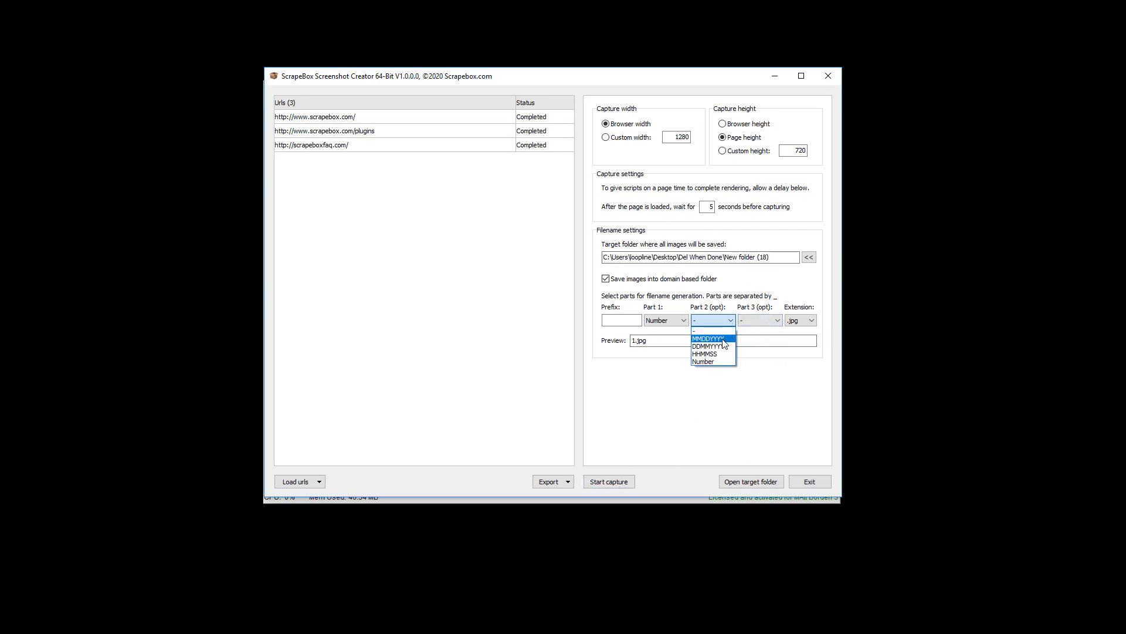
pyautogui.click(720, 346)
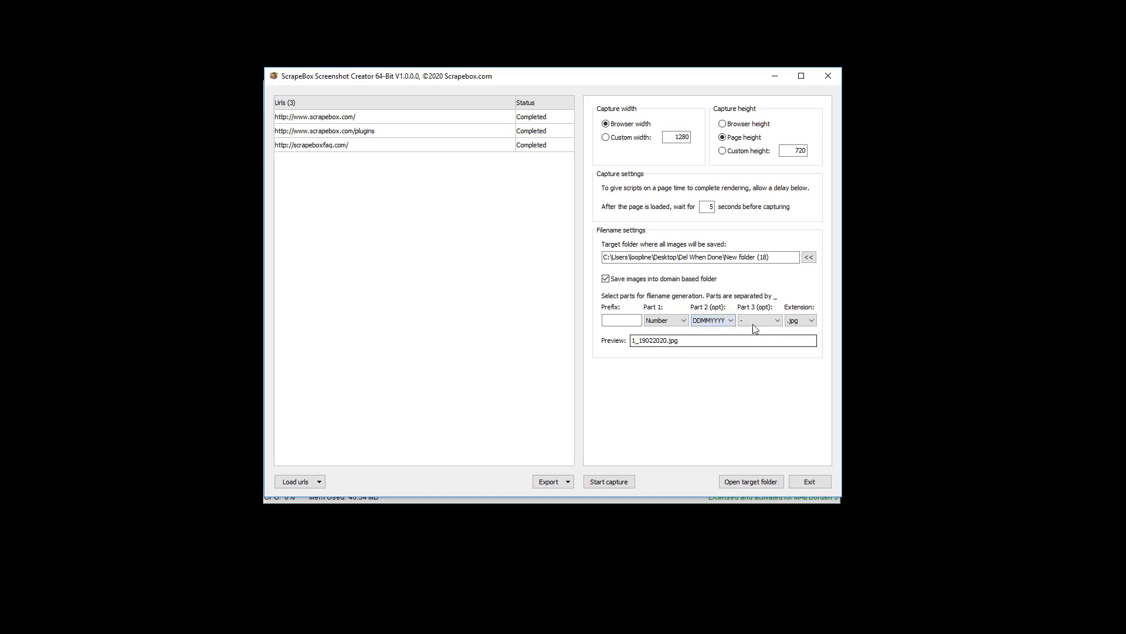
pyautogui.click(766, 320)
pyautogui.click(764, 355)
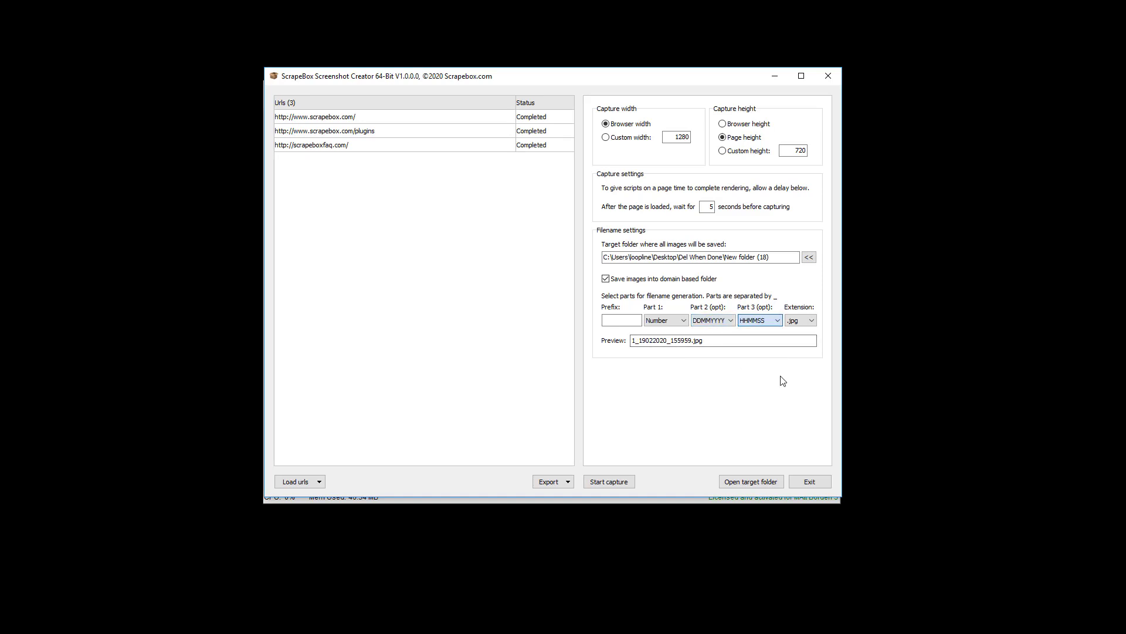
pyautogui.click(804, 321)
pyautogui.click(804, 330)
# Capture all three URLs to completion and return to the URL list
pyautogui.click(629, 479)
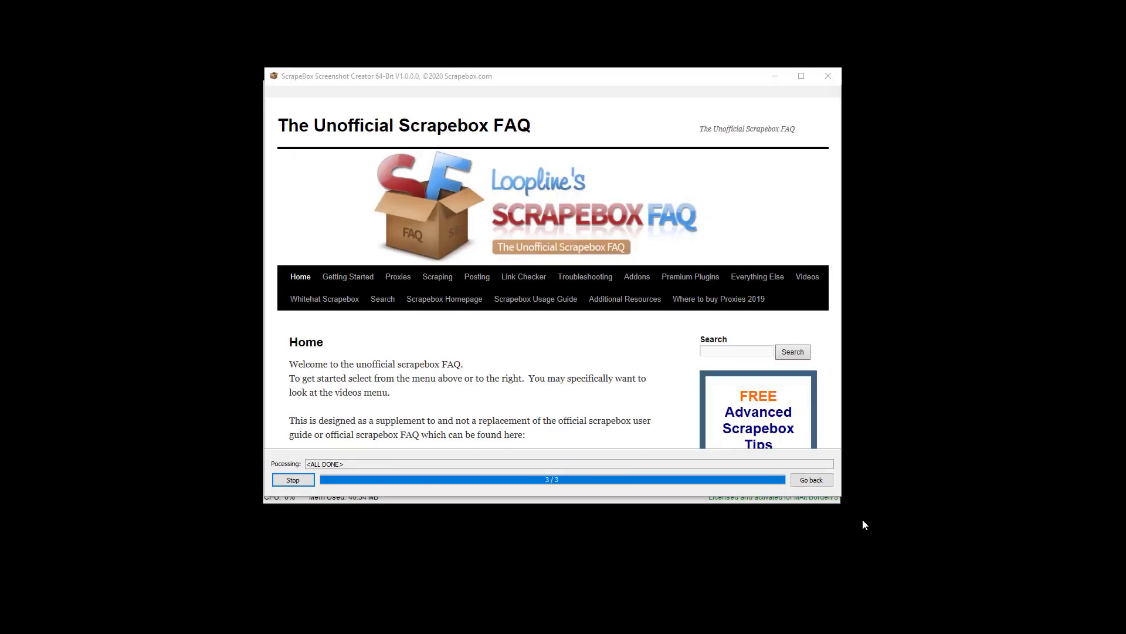
pyautogui.click(812, 480)
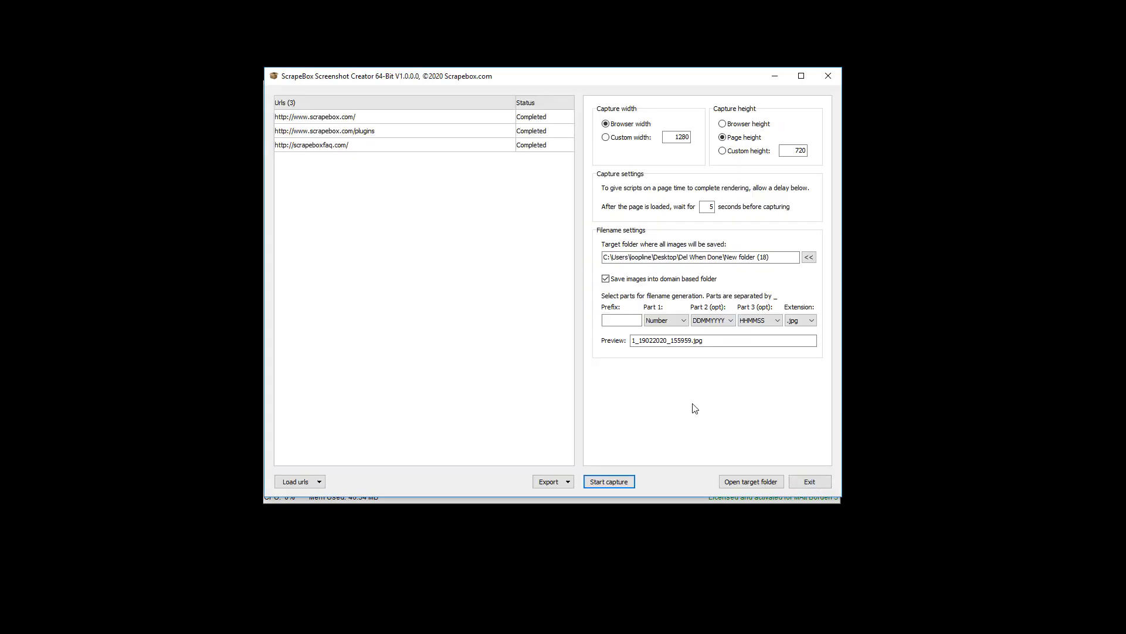
# Inspect the scrapebox.com subfolder in New folder (18), return up, and move the window down
pyautogui.click(749, 486)
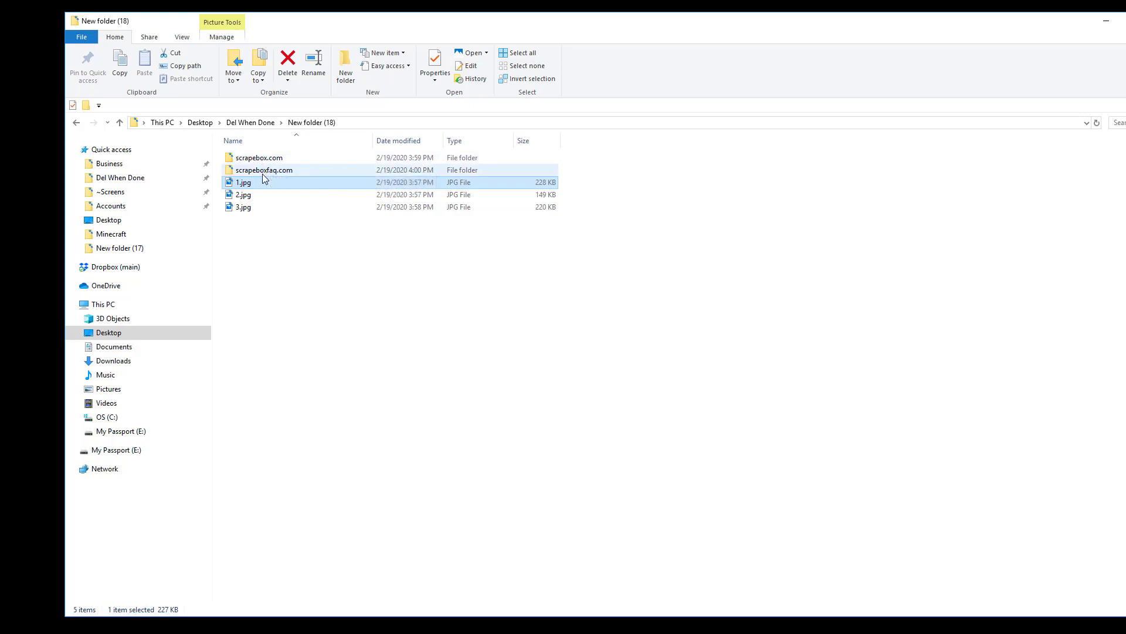
pyautogui.doubleClick(266, 159)
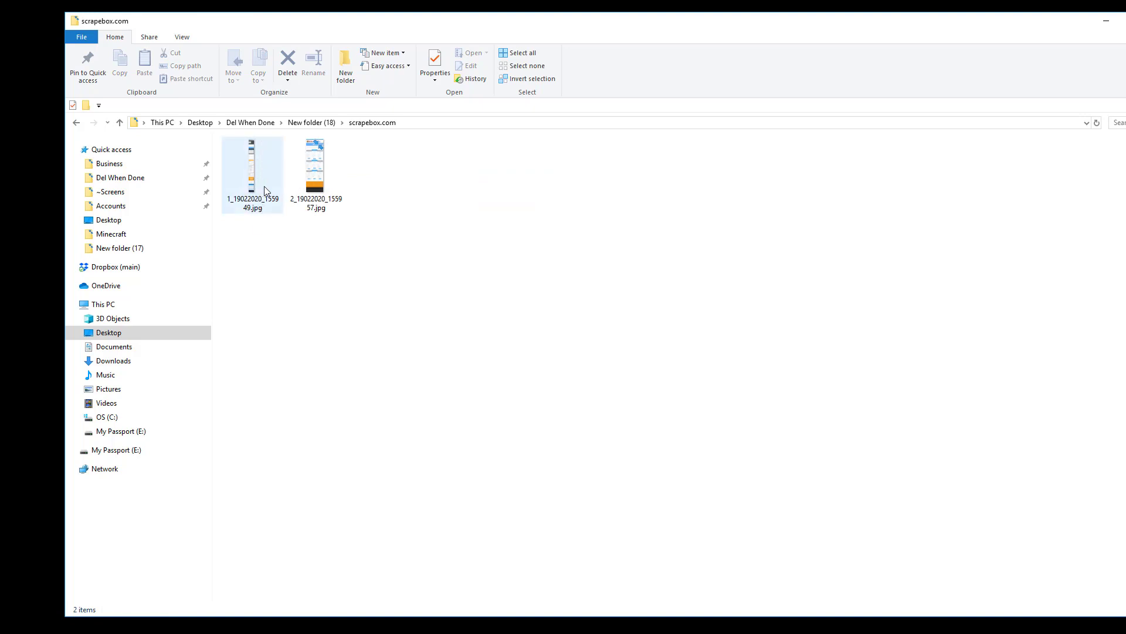
pyautogui.click(311, 122)
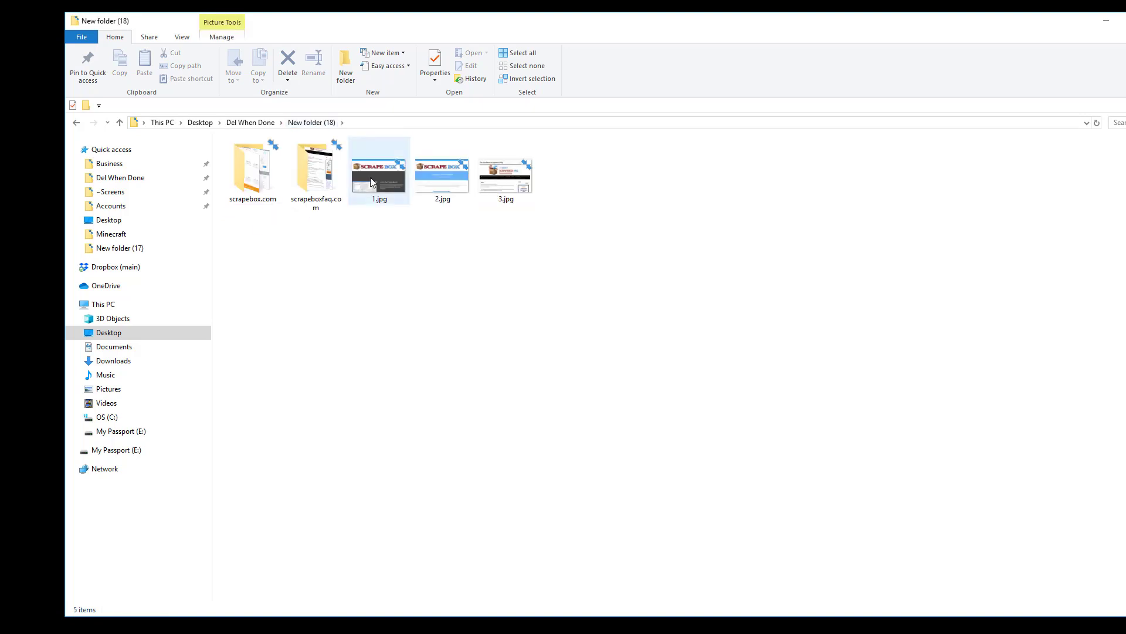
pyautogui.moveTo(519, 189)
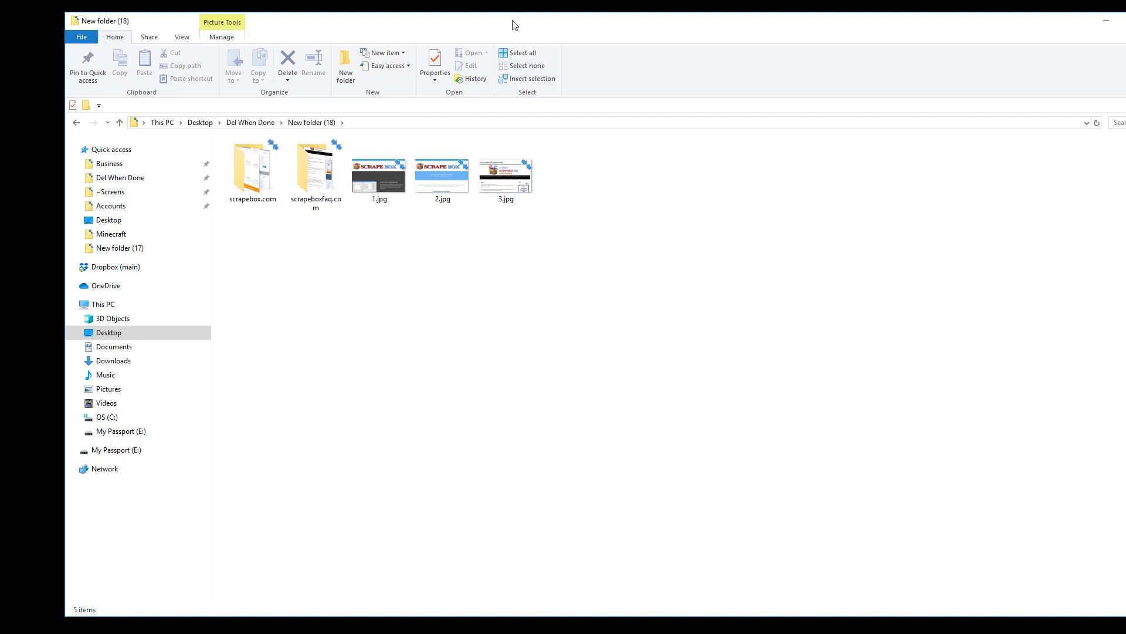
pyautogui.moveTo(511, 23); pyautogui.dragTo(528, 327)
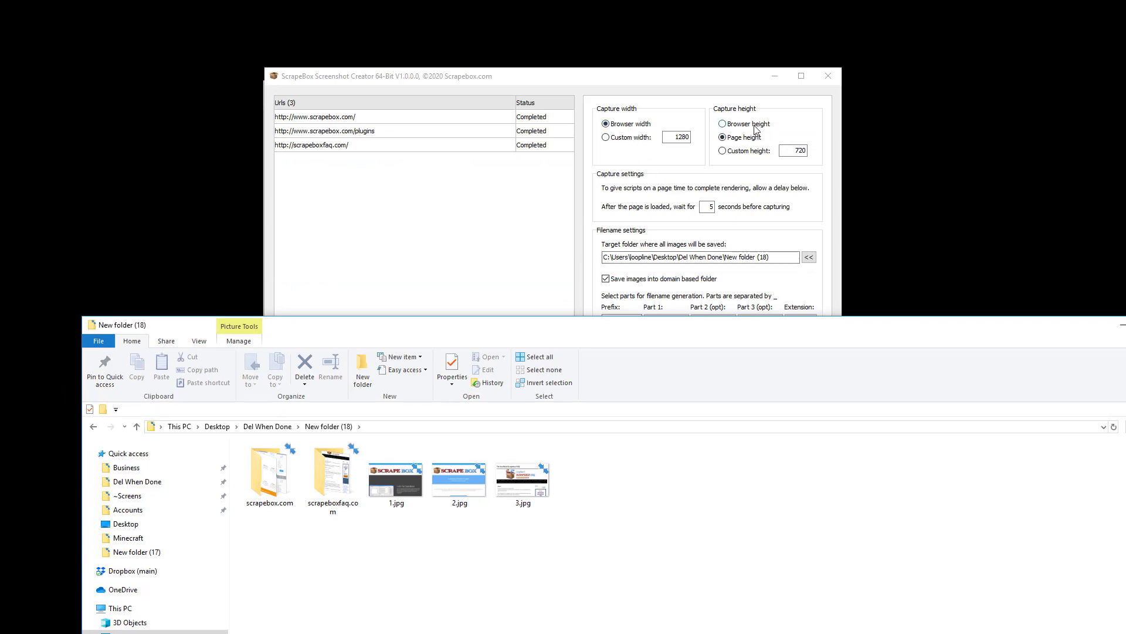
# Open the first screenshot from the scrapebox.com folder in Windows Photos
pyautogui.moveTo(565, 330); pyautogui.dragTo(521, 242)
pyautogui.doubleClick(232, 179)
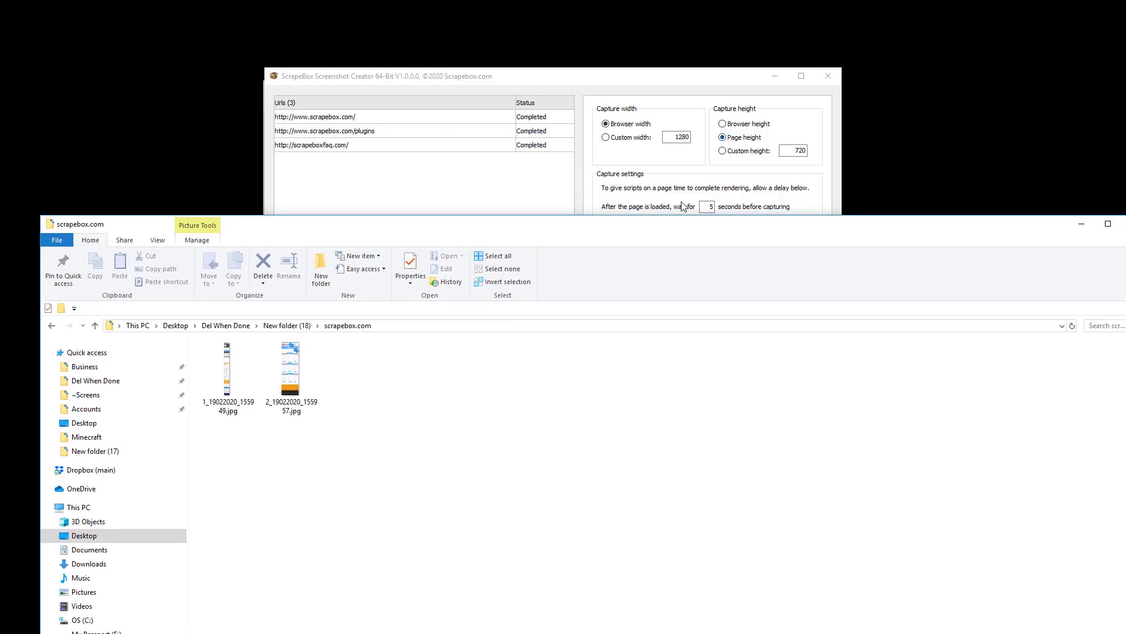
pyautogui.moveTo(628, 229); pyautogui.dragTo(654, 51)
pyautogui.click(256, 192)
pyautogui.press('Return')
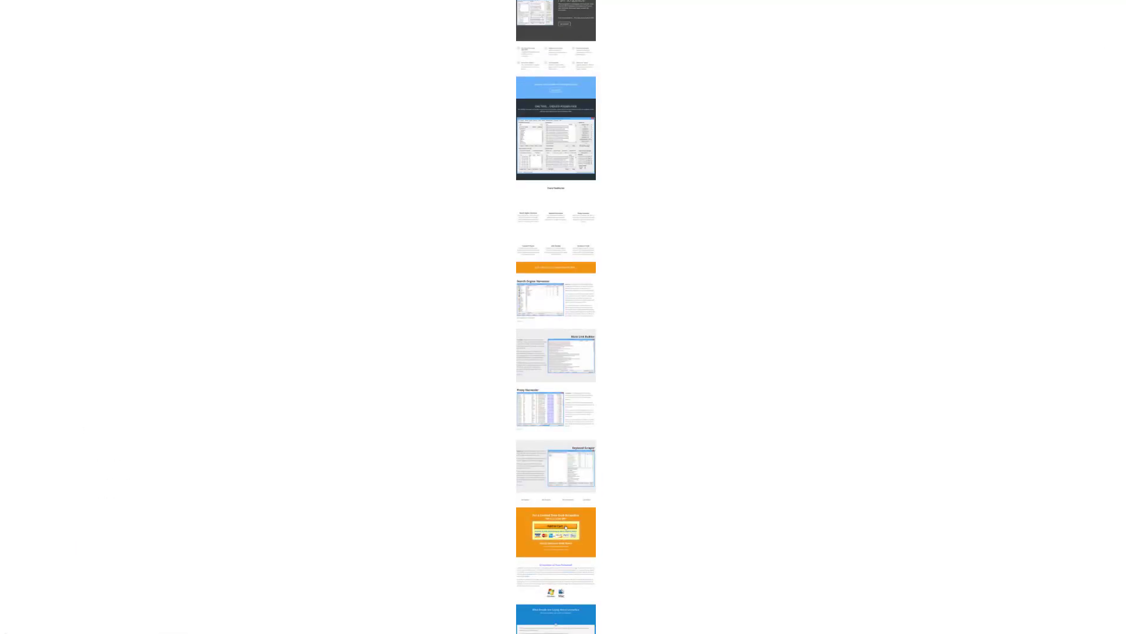
# Zoom and scroll through the full-page homepage capture, from logo to pricing and testimonials
pyautogui.scroll(5, 556, 343)
pyautogui.scroll(10, 556, 343)
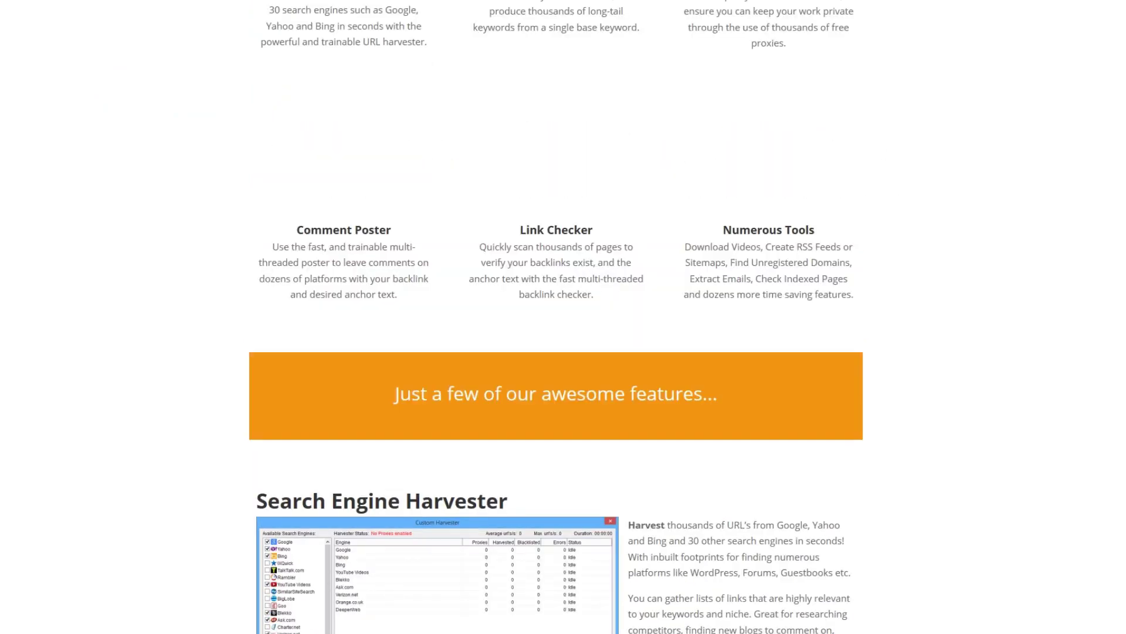
pyautogui.scroll(15, 551, 504)
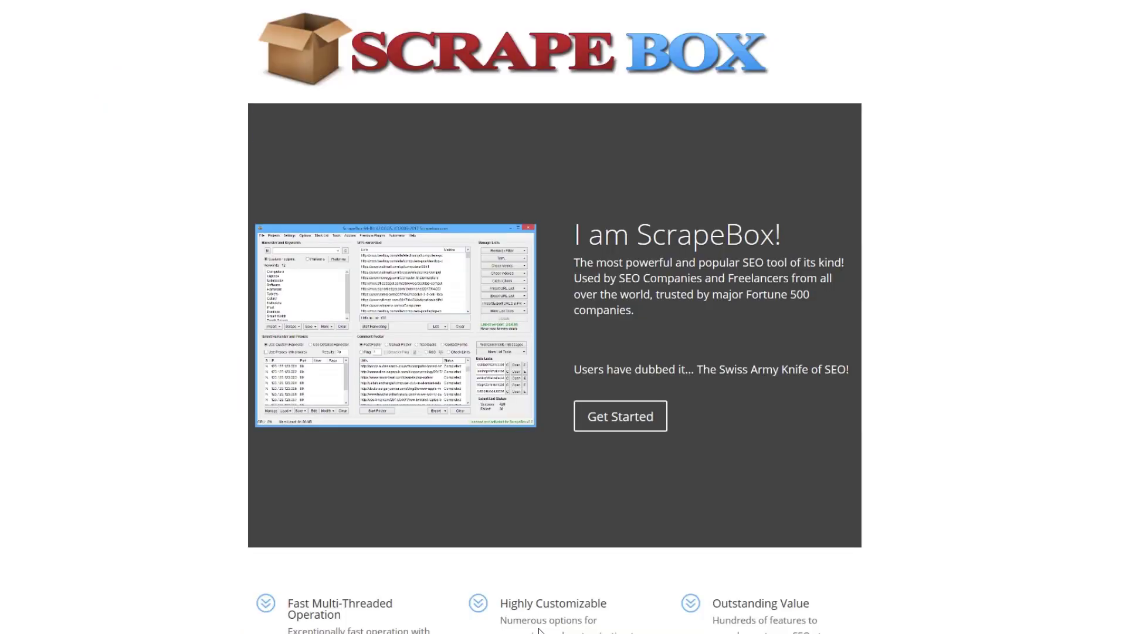
pyautogui.scroll(-10, 551, 504)
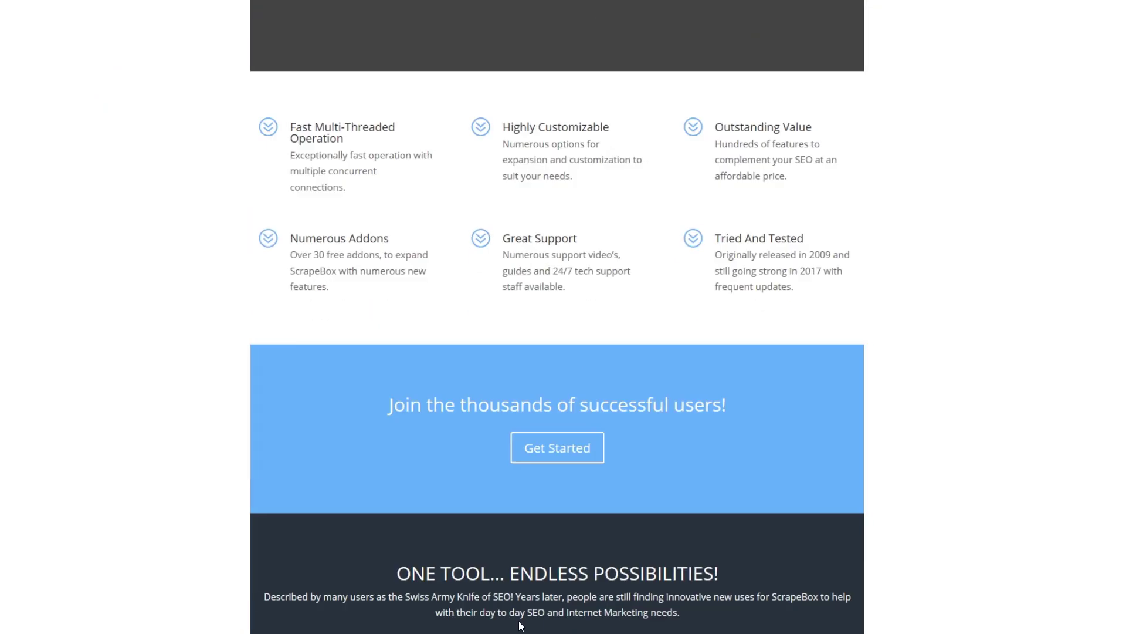
pyautogui.scroll(-15, 593, 307)
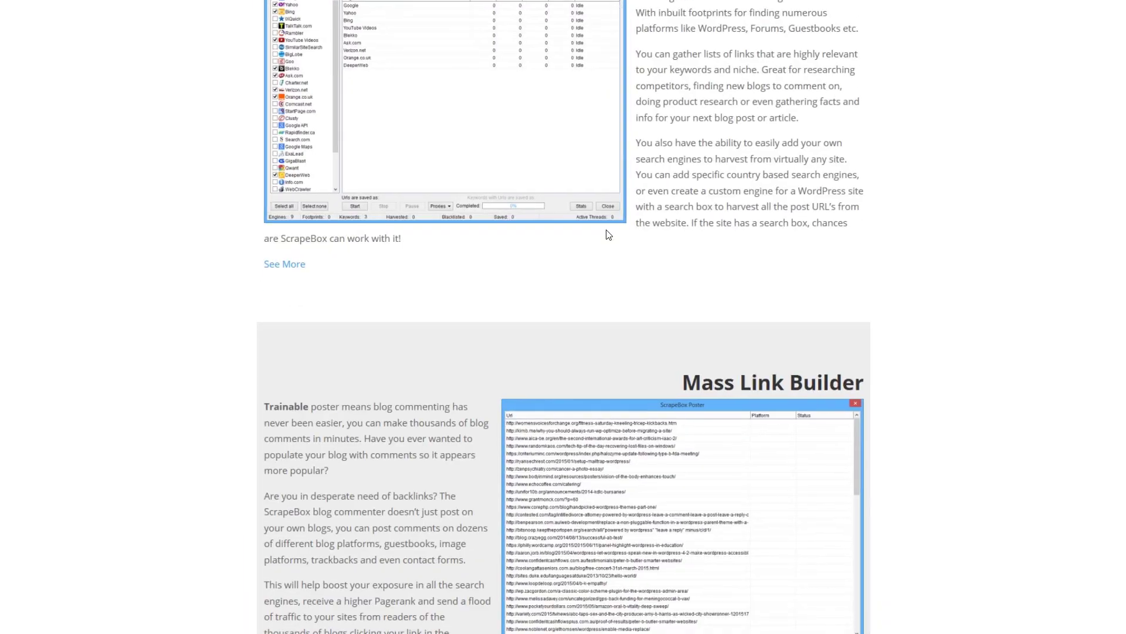
pyautogui.scroll(-20, 603, 194)
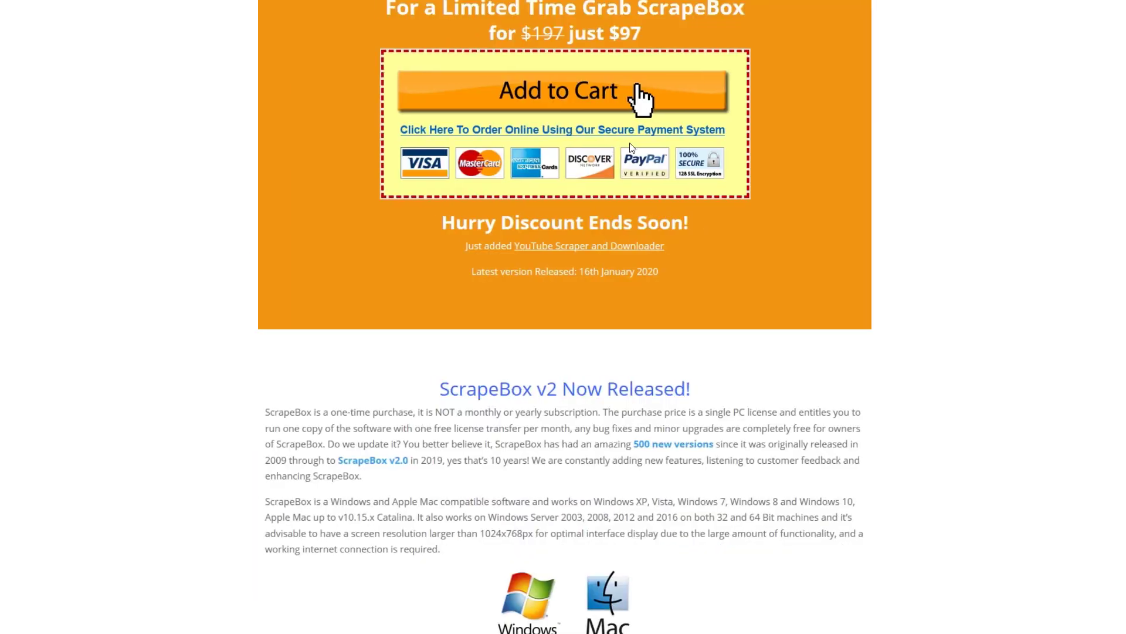
pyautogui.scroll(-5, 631, 145)
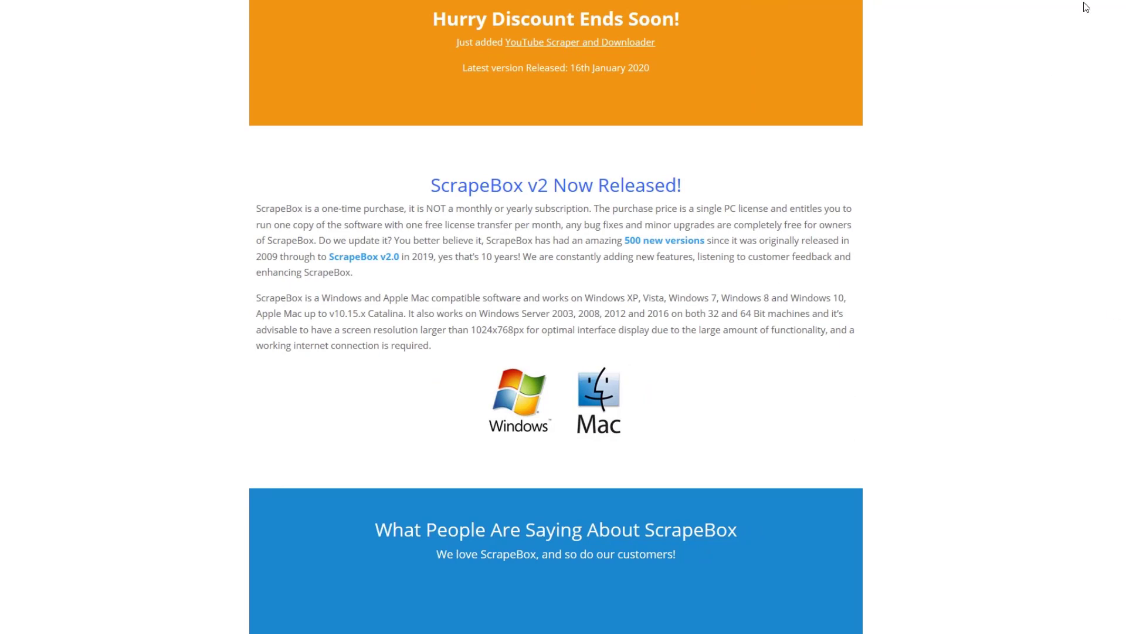
# View the second scrapebox.com screenshot, 2_19022020_155957.jpg, showing the plugins page, then close it
pyautogui.press('Escape')
pyautogui.click(317, 199)
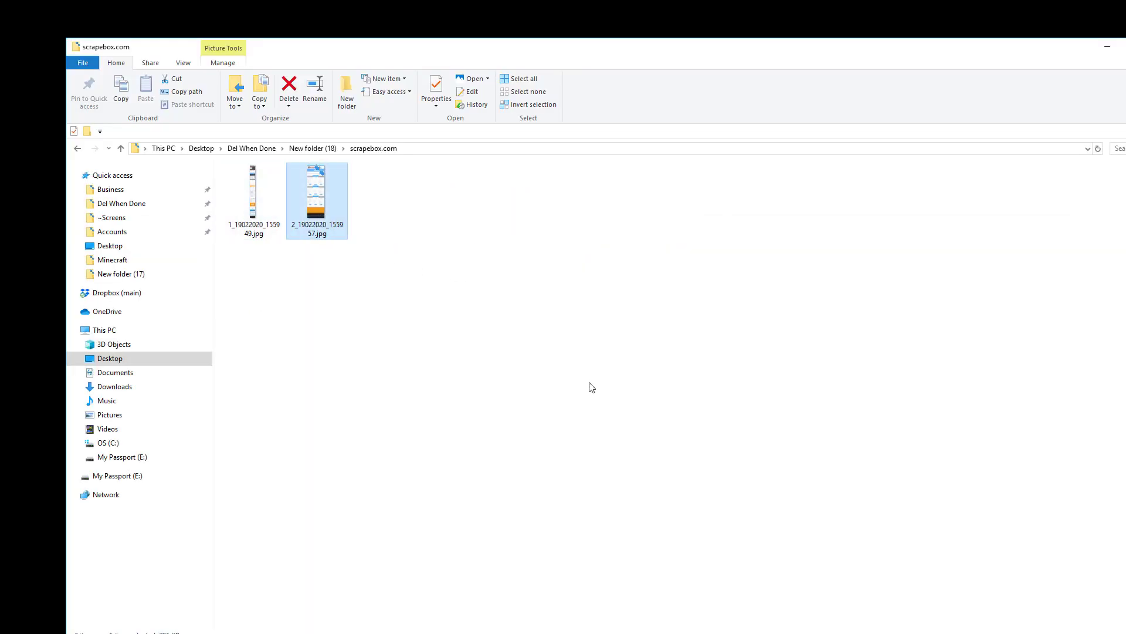
pyautogui.press('Return')
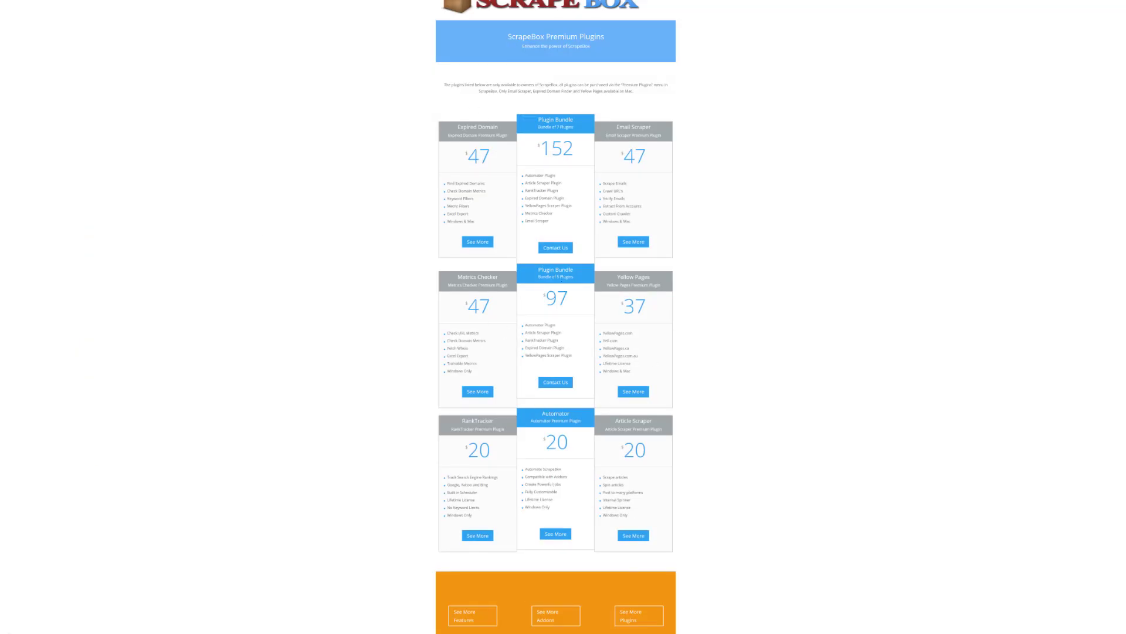
pyautogui.hotkey('alt', 'F4')
# Open the scrapeboxfaq.com folder and review its full-page screenshot, then exit the viewer
pyautogui.click(313, 148)
pyautogui.doubleClick(310, 221)
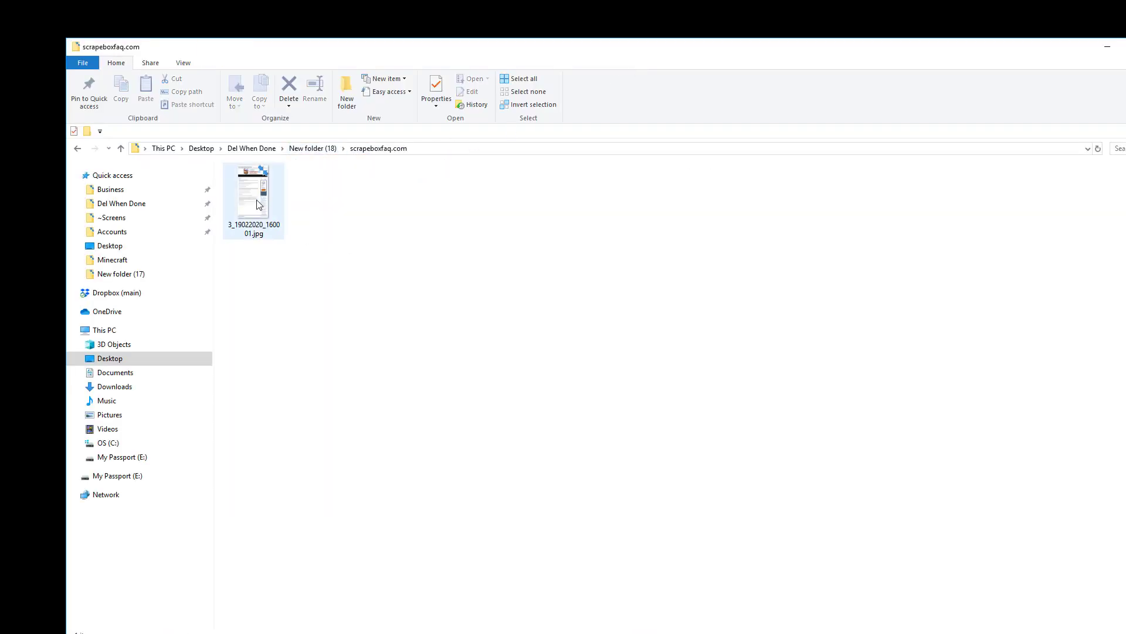
pyautogui.doubleClick(257, 204)
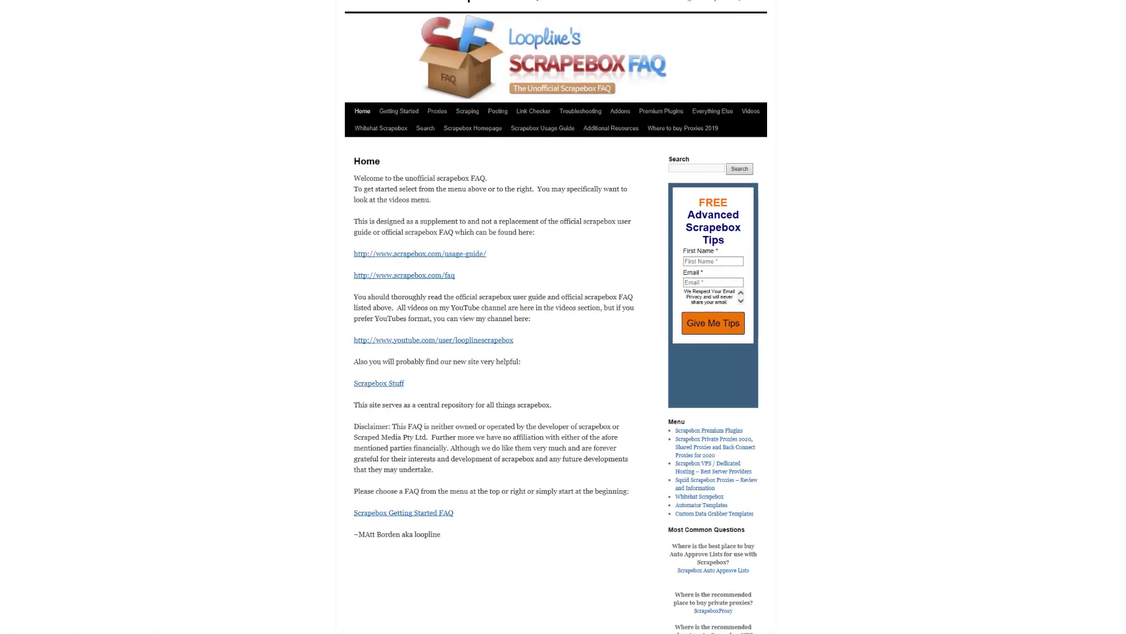
pyautogui.press('Escape')
pyautogui.click(1111, 44)
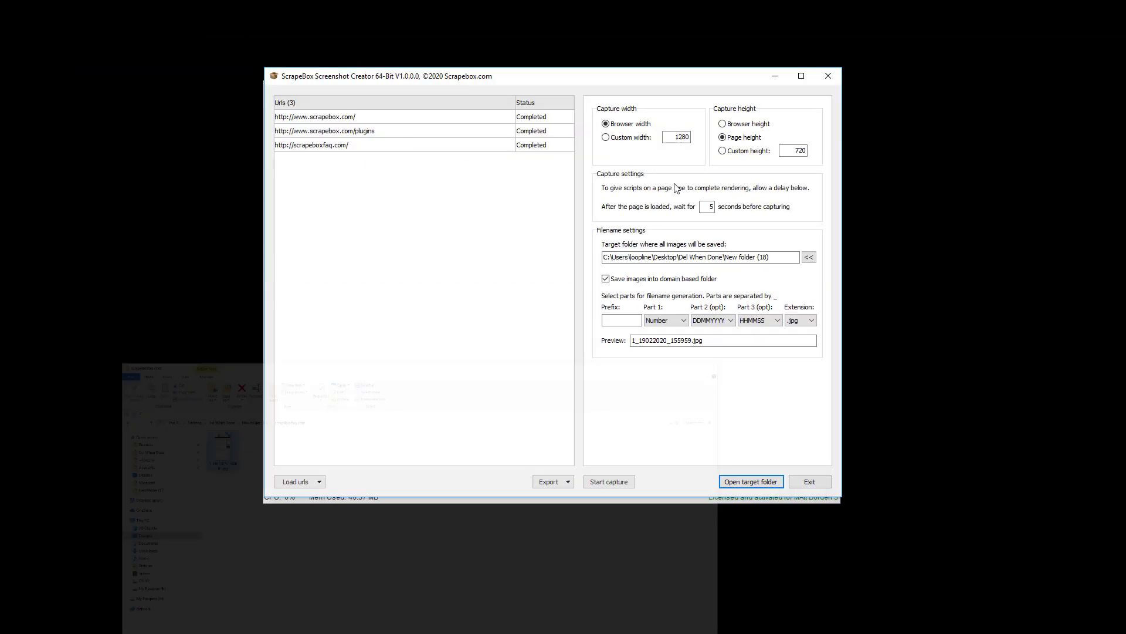